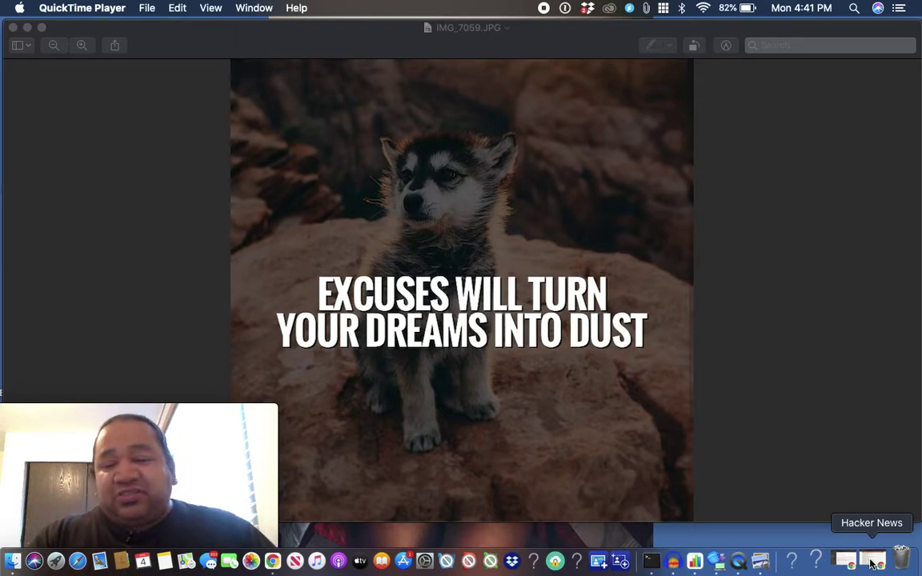
Restore the Chrome window to full screen and bring the Yahoo 'hacker news' results forward.
left_click(873, 563)
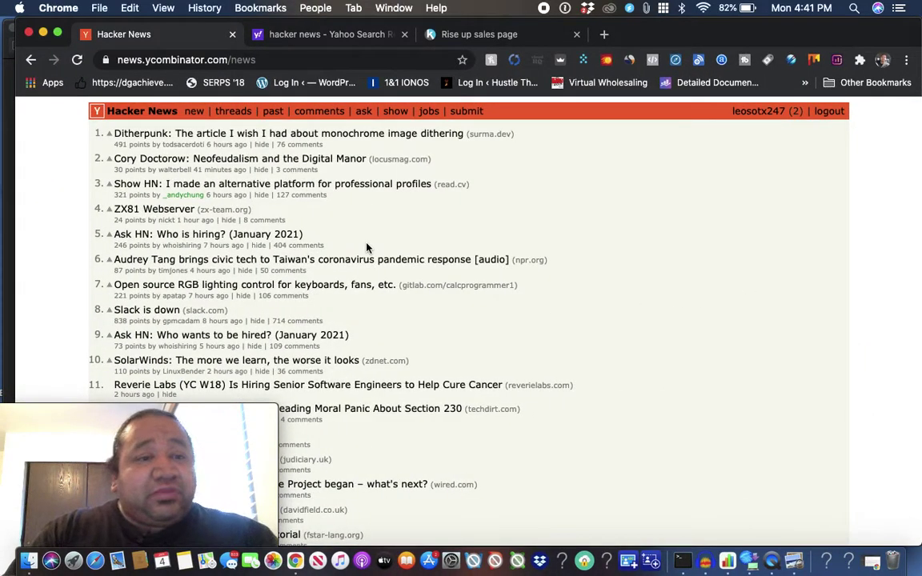
left_click(57, 34)
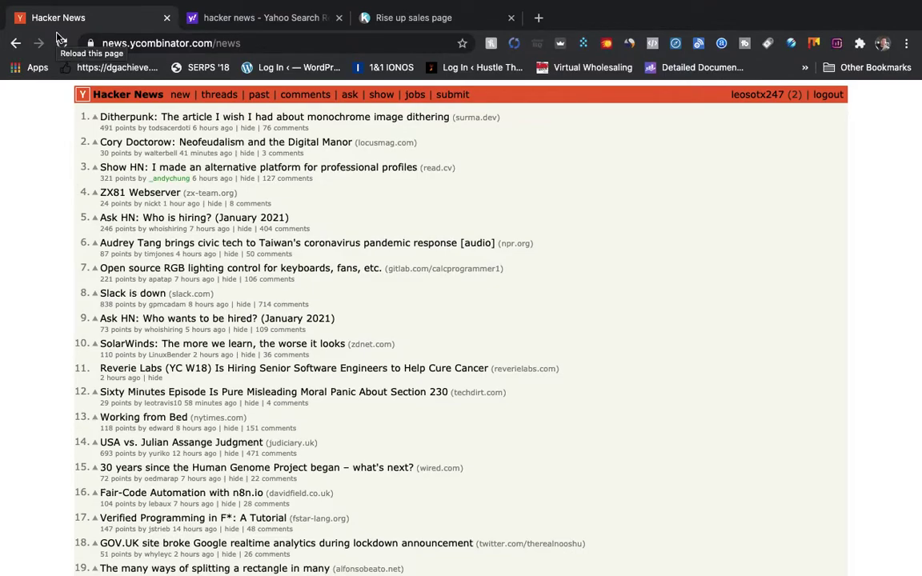
left_click(252, 24)
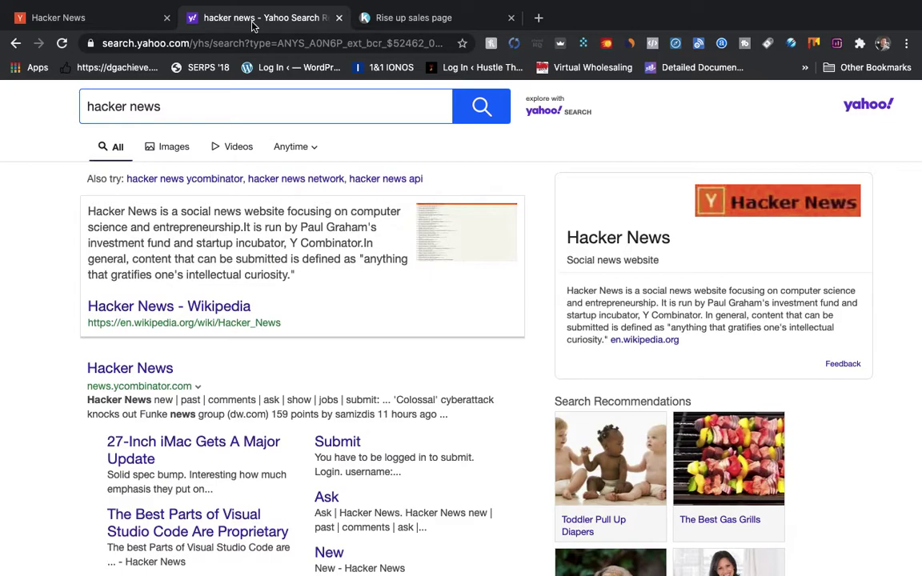
Open the SimilarWeb traffic panel for ycombinator.com over the Hacker News front page.
left_click(137, 24)
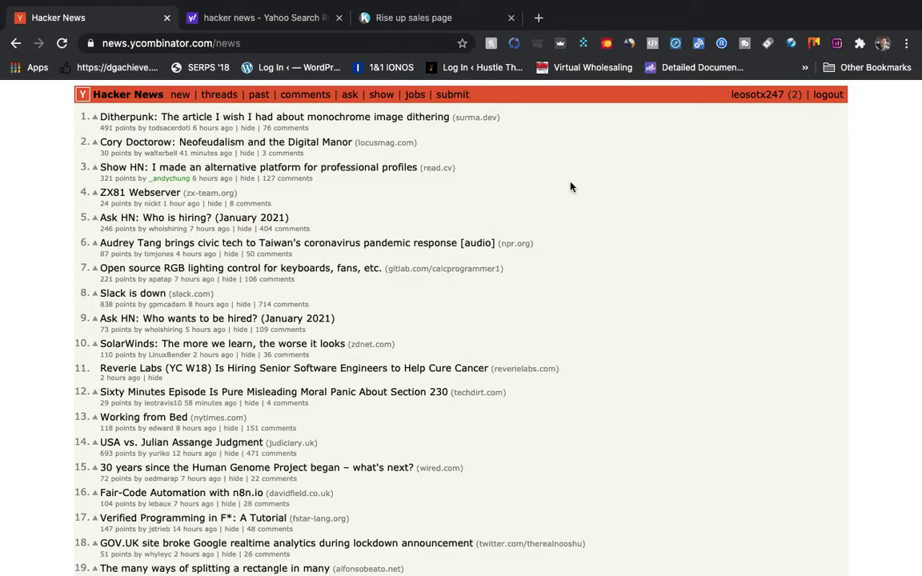
left_click(629, 44)
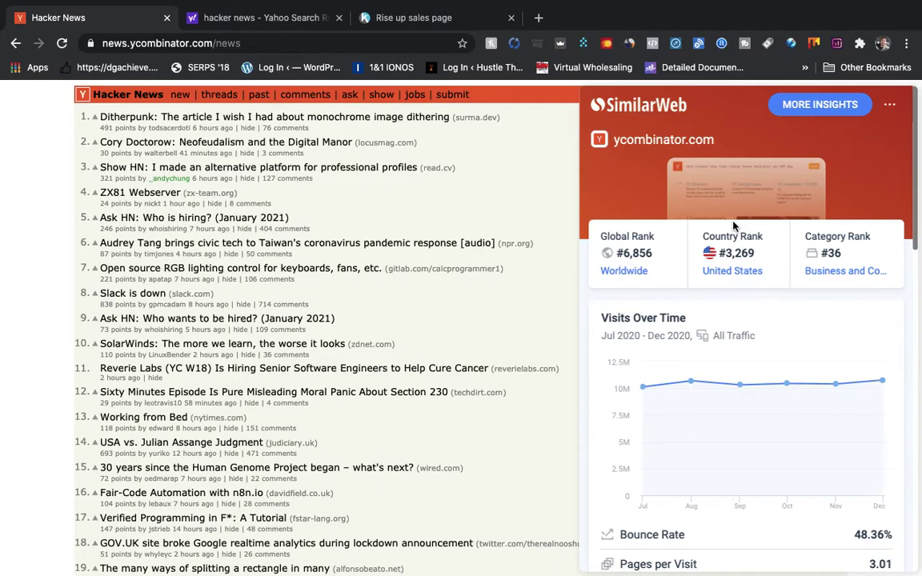
scroll(734, 224, "up", 5)
scroll(734, 226, "down", 5)
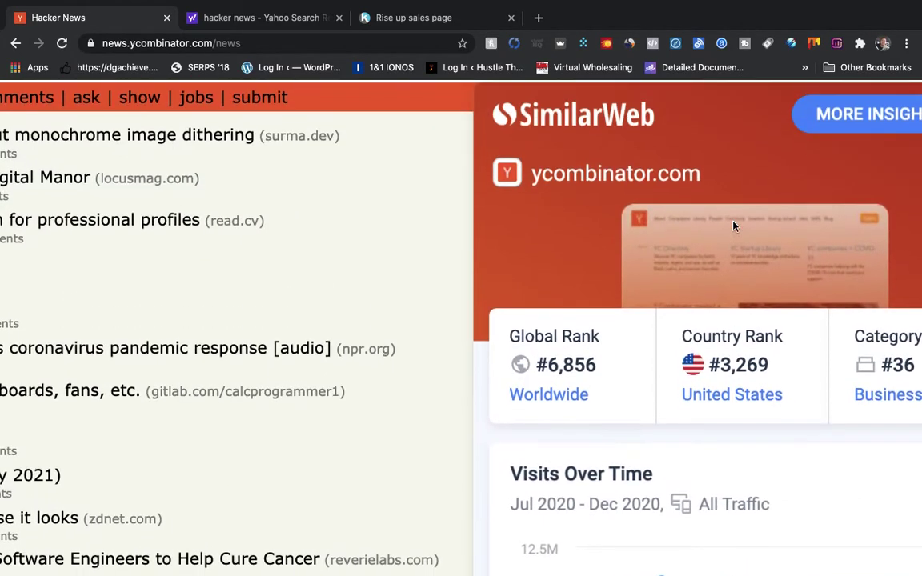
scroll(734, 227, "down", 4)
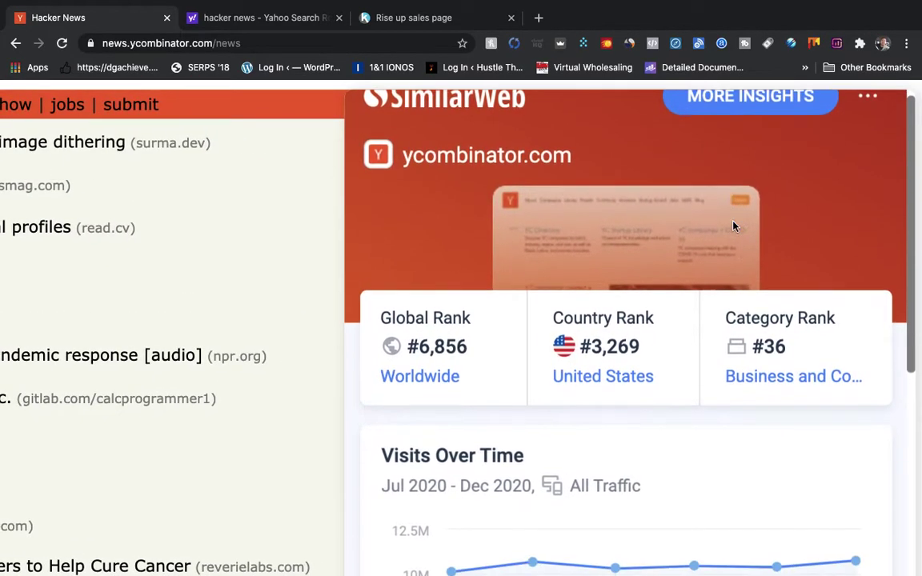
scroll(734, 227, "down", 6)
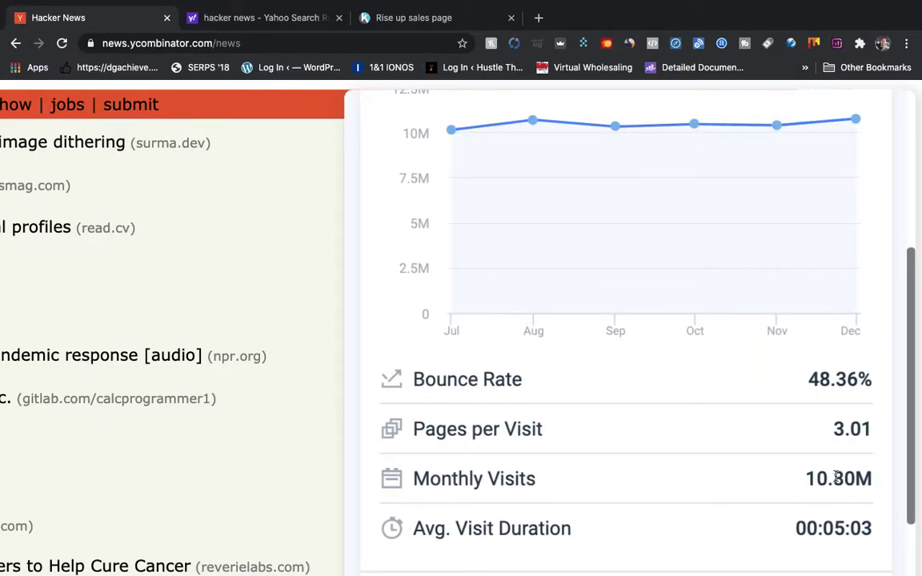
Highlight the 10.80M Monthly Visits figure, browse the remaining traffic stats, and close the panel.
left_click_drag(837, 477, 416, 480)
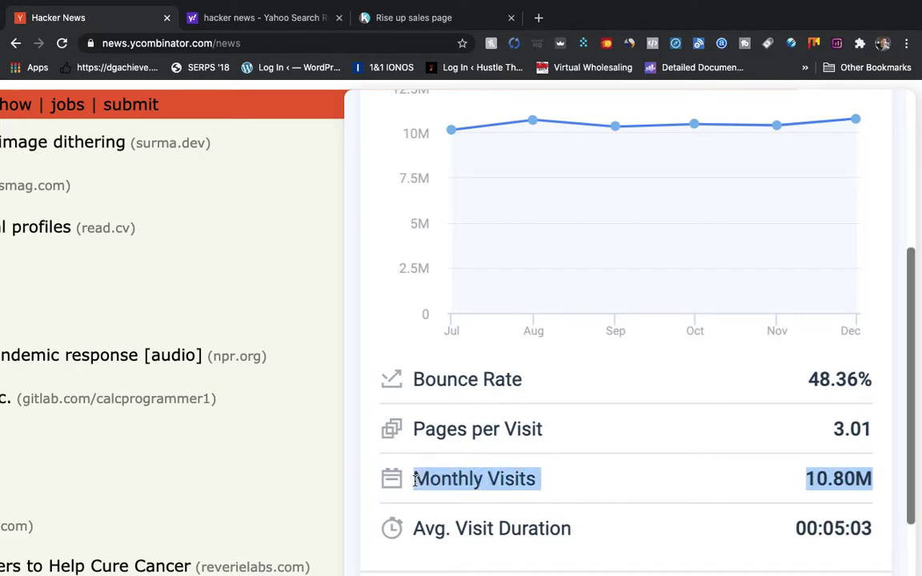
scroll(414, 481, "down", 12)
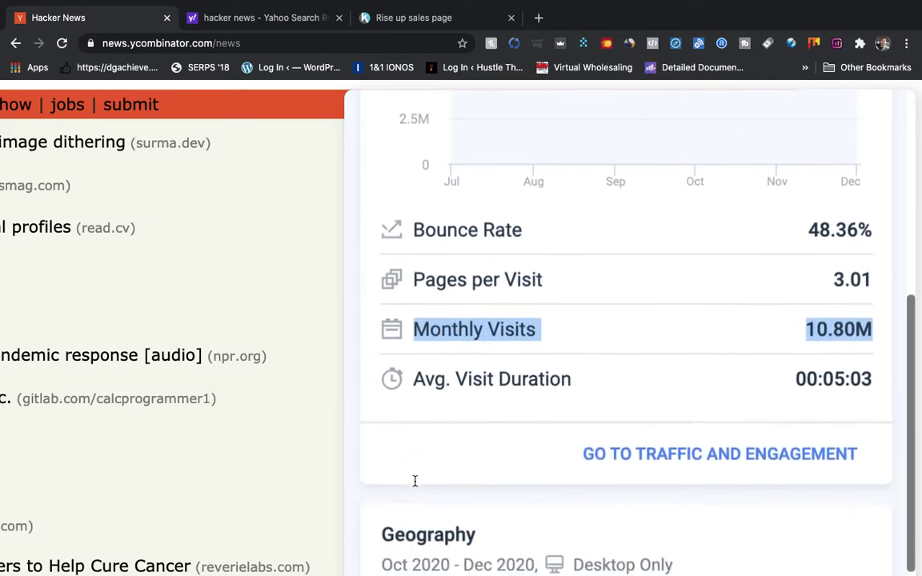
scroll(415, 480, "down", 3)
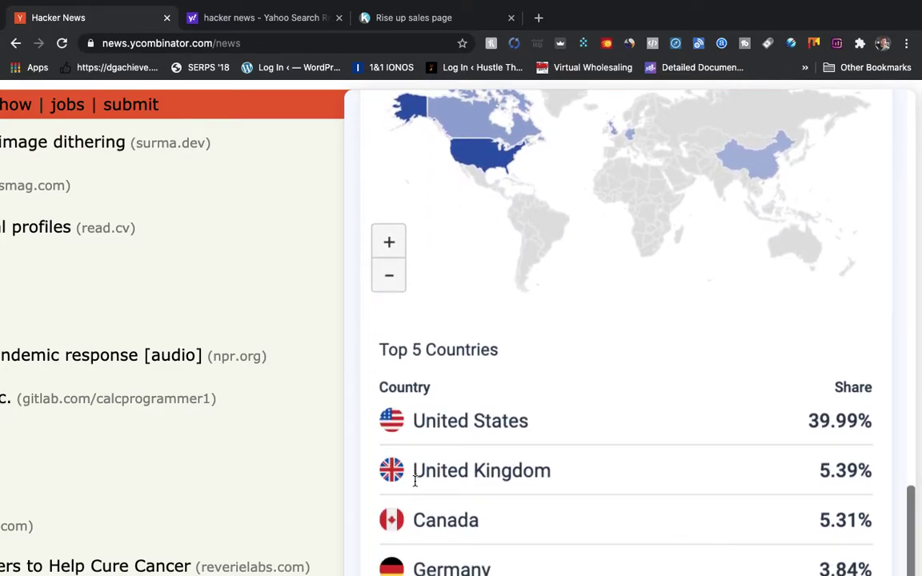
scroll(516, 490, "down", 2)
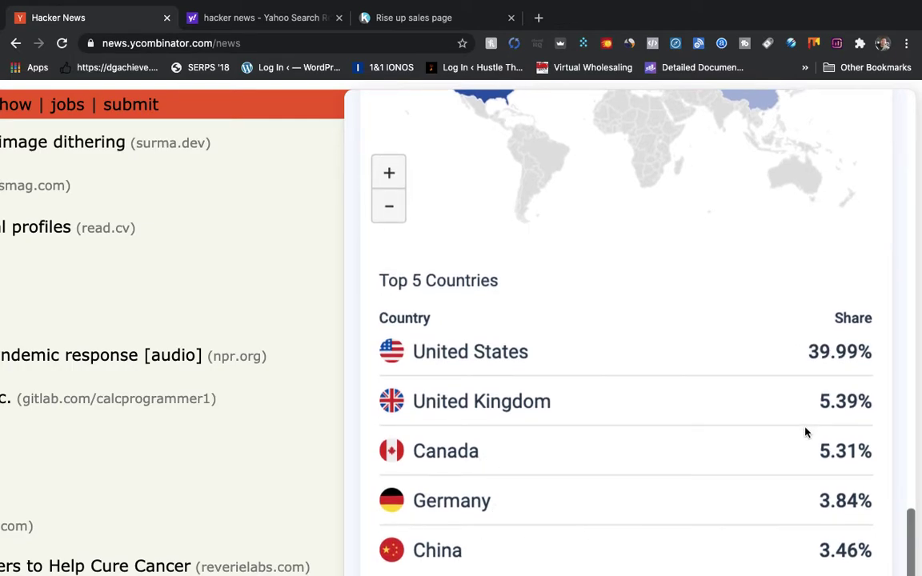
scroll(834, 420, "down", 4)
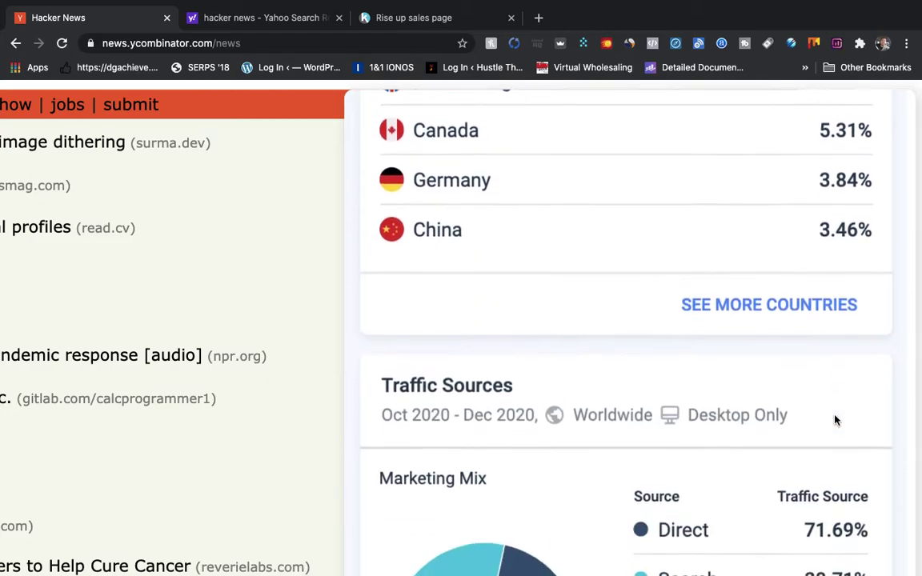
scroll(834, 420, "down", 5)
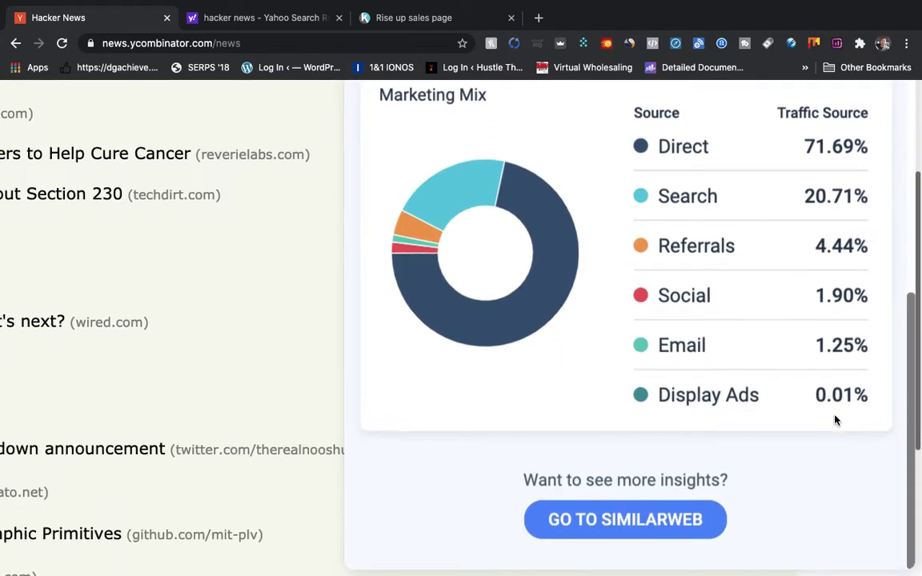
scroll(835, 420, "up", 7)
key("ctrl+minus")
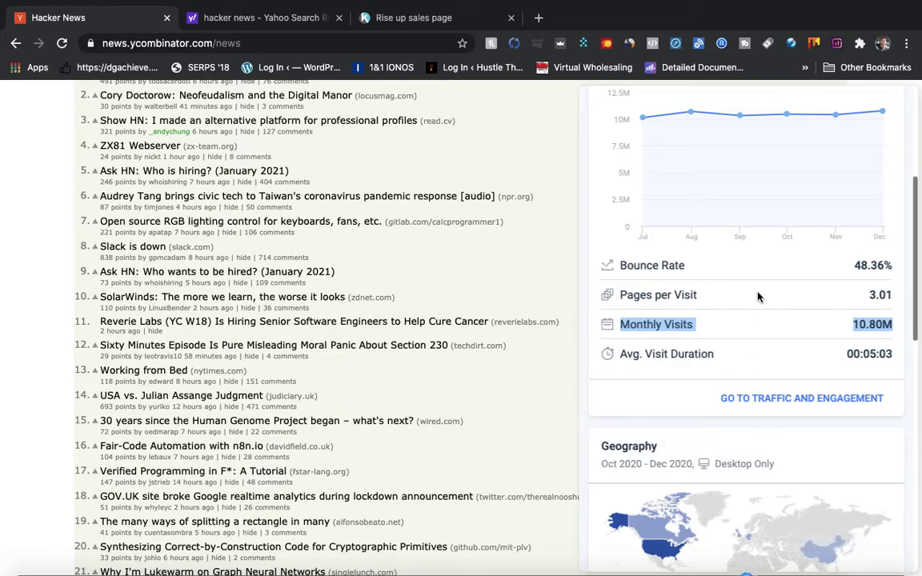
scroll(620, 213, "up", 3)
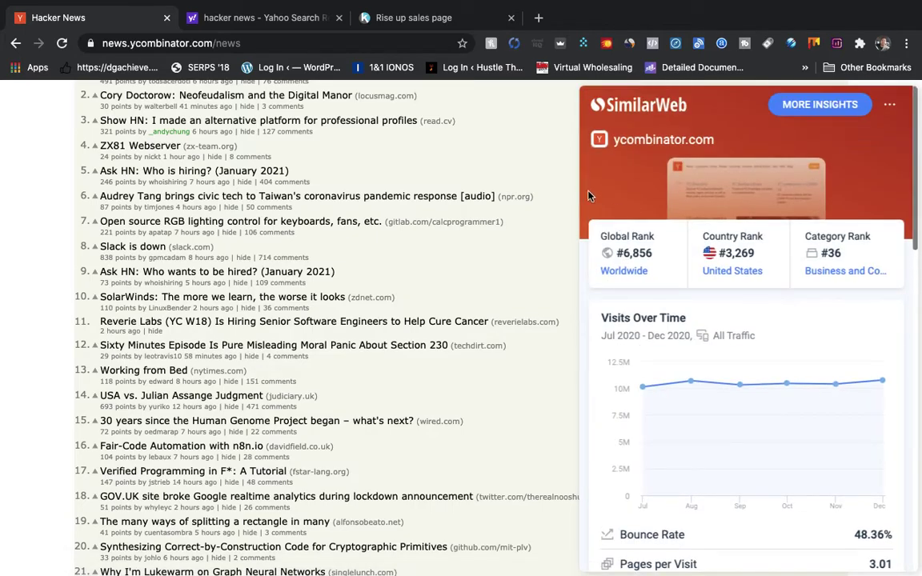
scroll(572, 120, "up", 2)
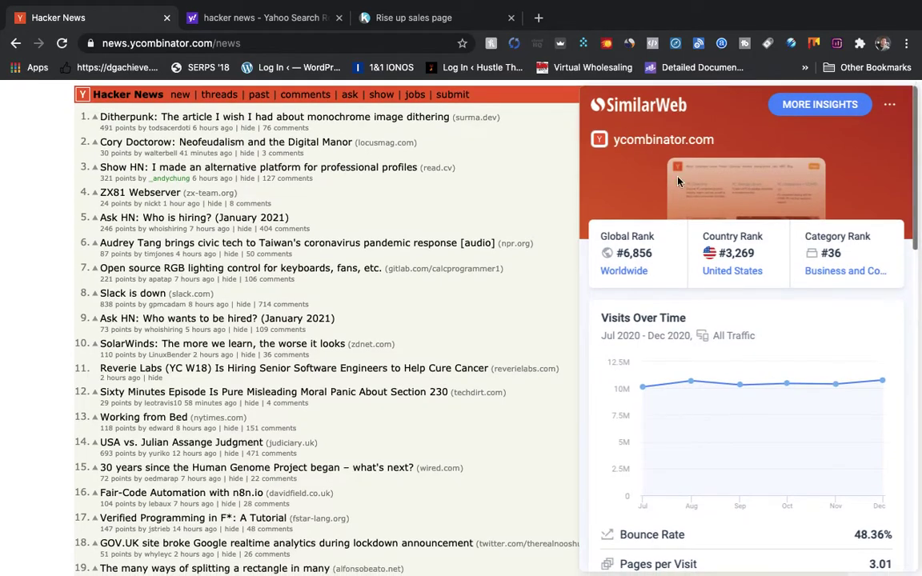
left_click(629, 44)
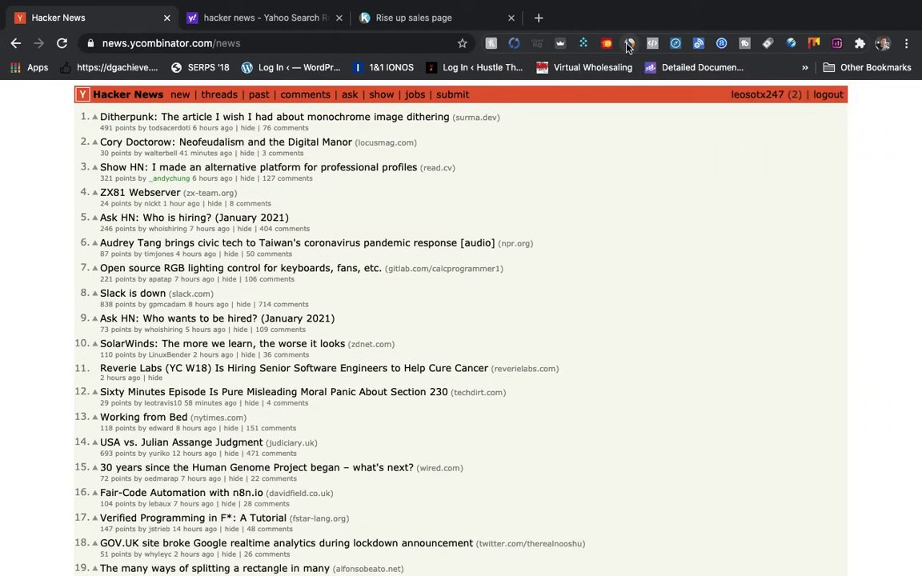
Open the newest submissions list at /newest and scroll through its recent links.
left_click(179, 98)
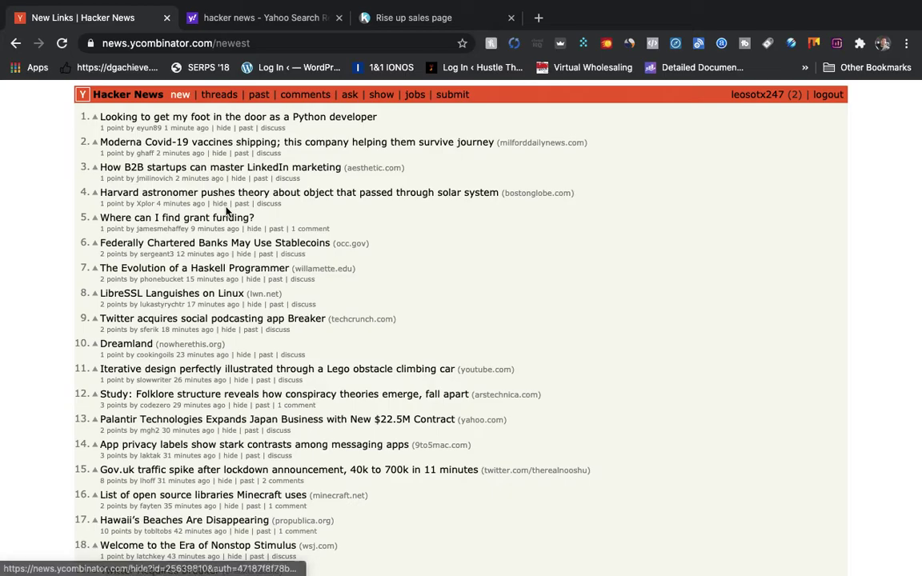
scroll(227, 188, "down", 5)
scroll(226, 212, "down", 2)
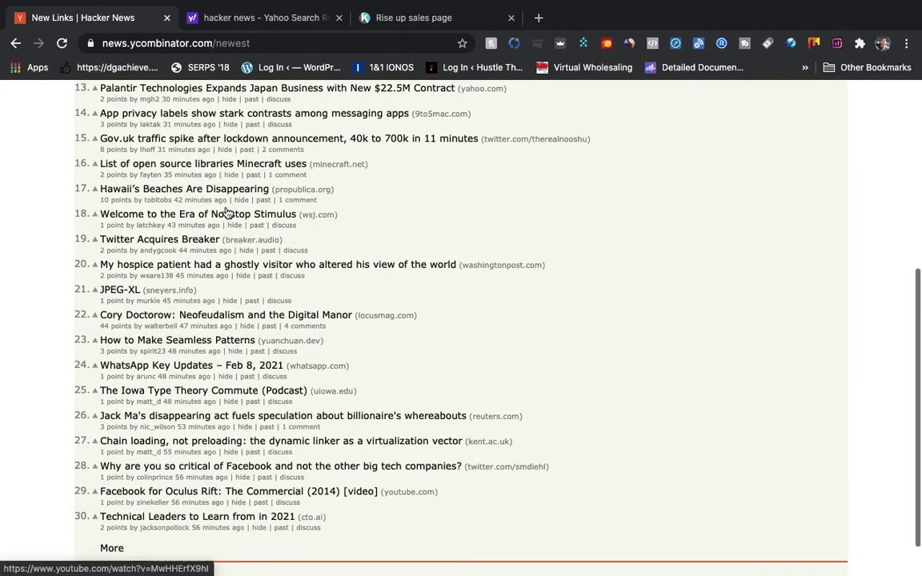
scroll(227, 212, "down", 1)
scroll(226, 212, "up", 5)
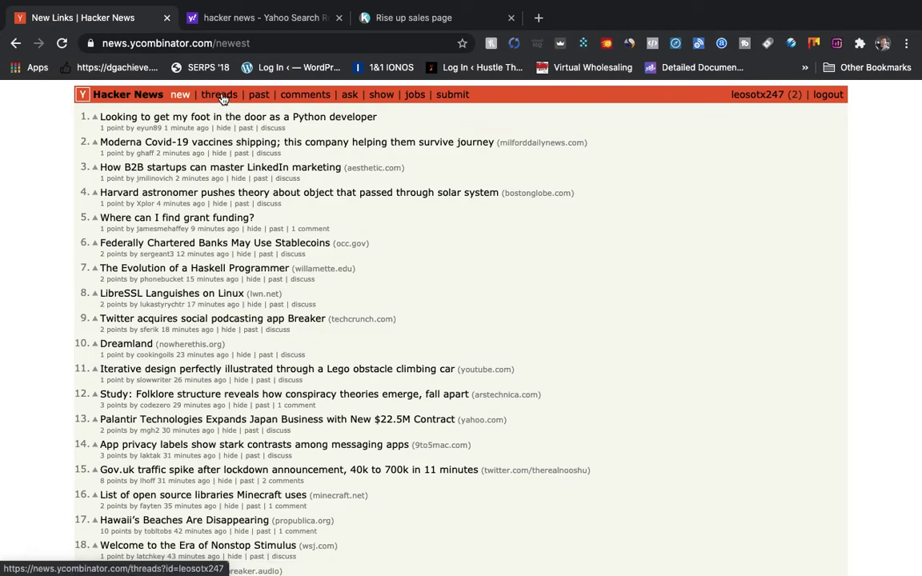
View the account's threads with its two comments, then open the January 3, 2021 past front page.
left_click(219, 94)
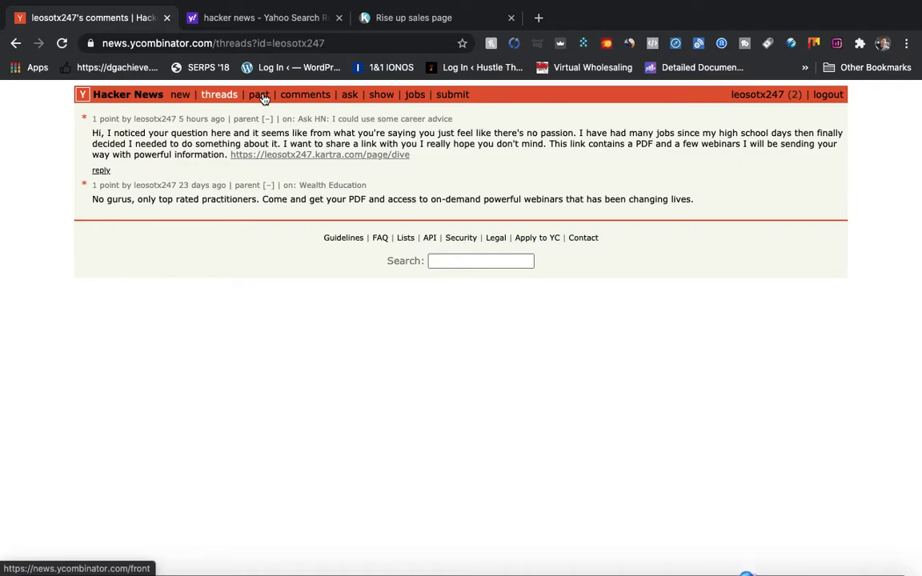
left_click(261, 95)
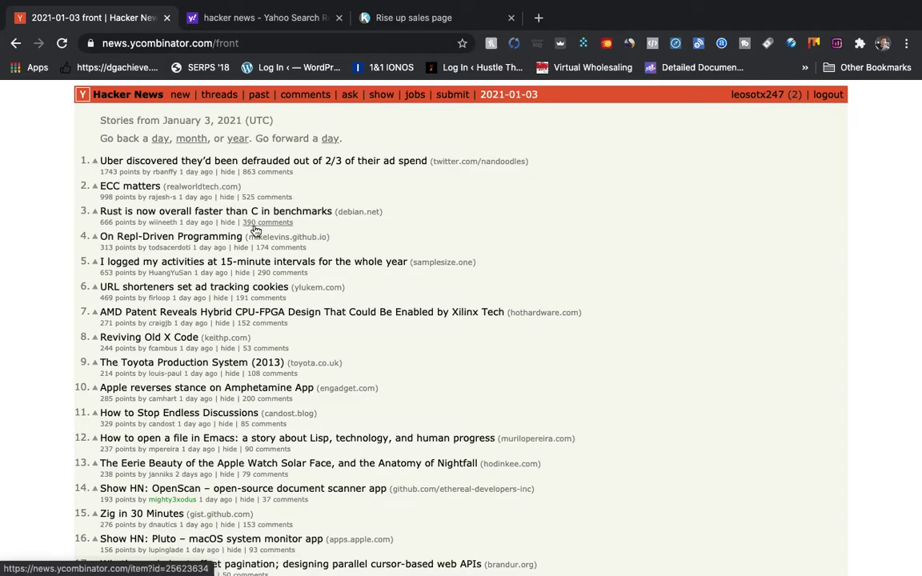
scroll(255, 230, "down", 2)
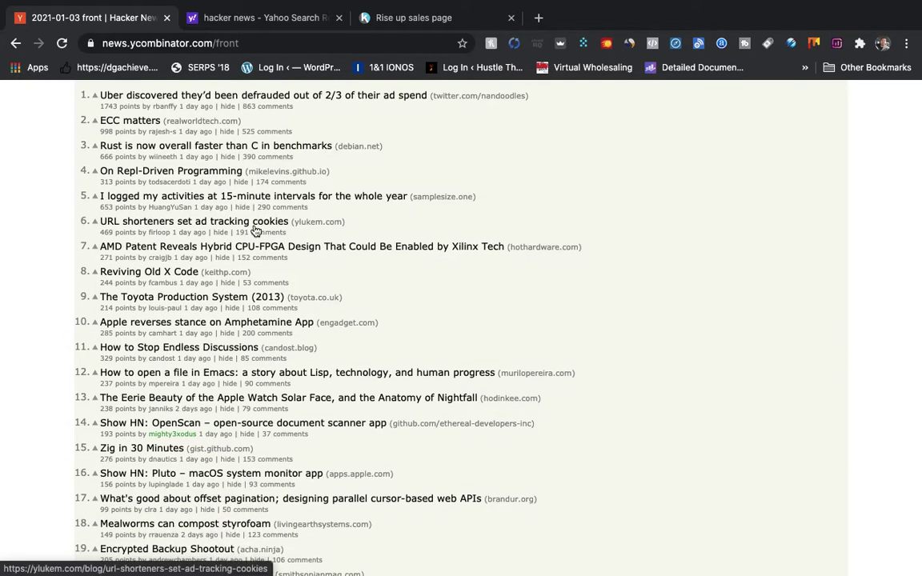
scroll(254, 231, "down", 5)
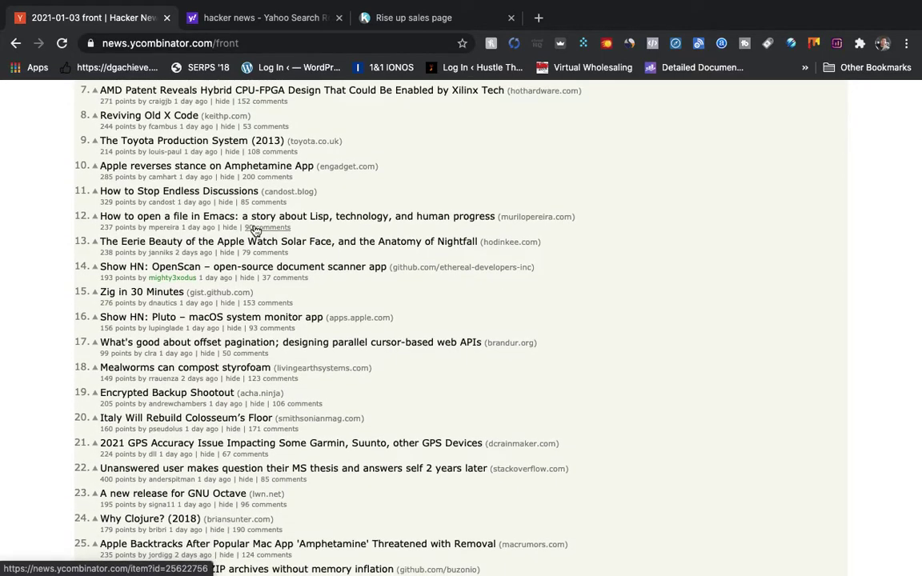
scroll(255, 231, "up", 7)
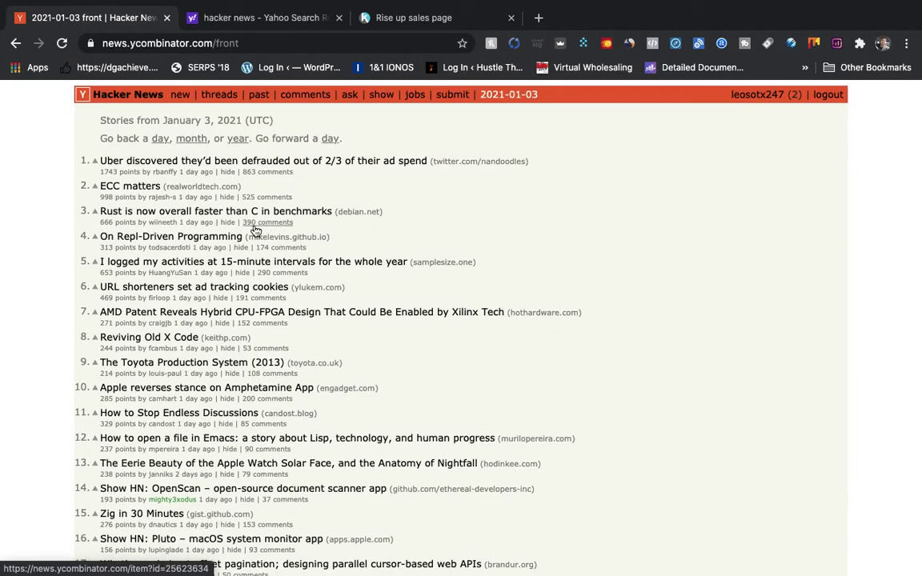
Browse the site-wide New Comments list, then open the Ask HN question list.
left_click(311, 104)
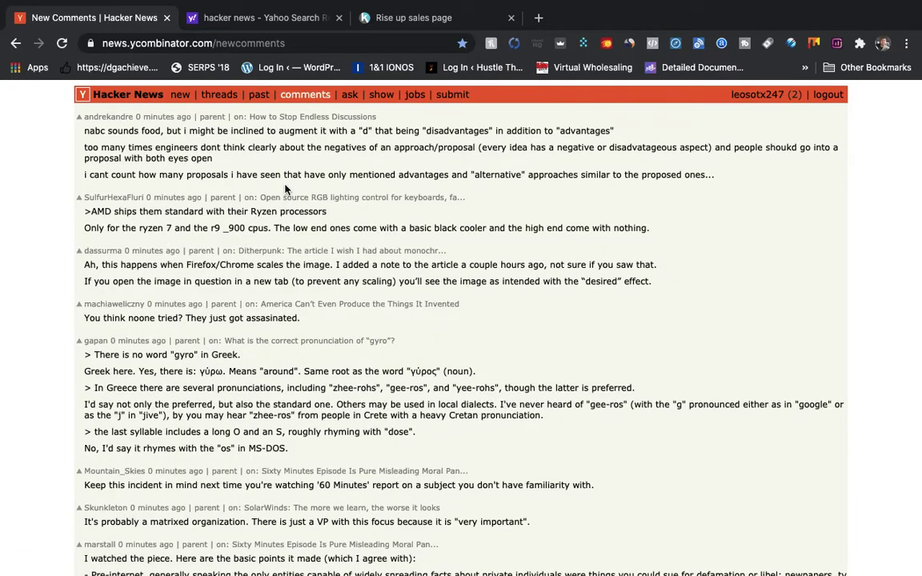
scroll(285, 189, "down", 1)
scroll(292, 200, "down", 10)
scroll(303, 220, "down", 3)
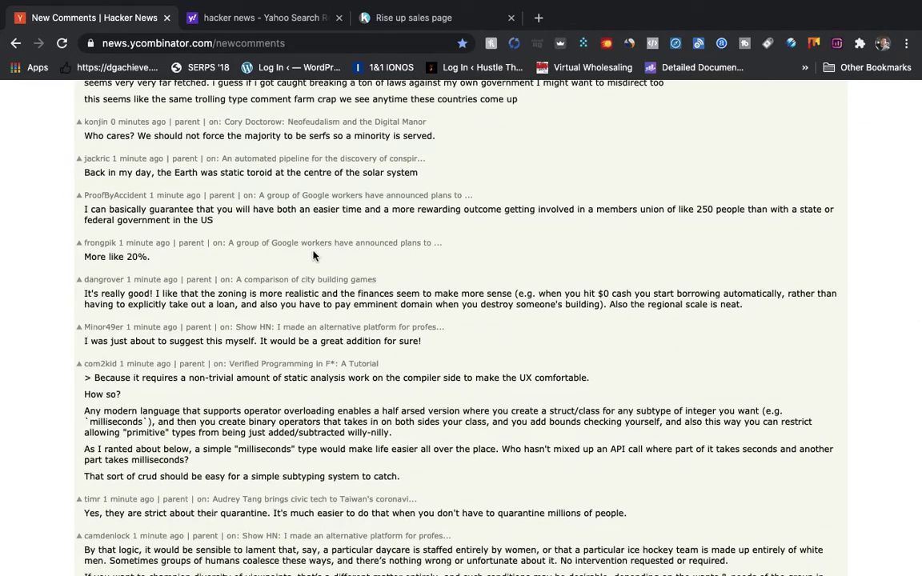
scroll(308, 236, "down", 7)
scroll(313, 253, "down", 12)
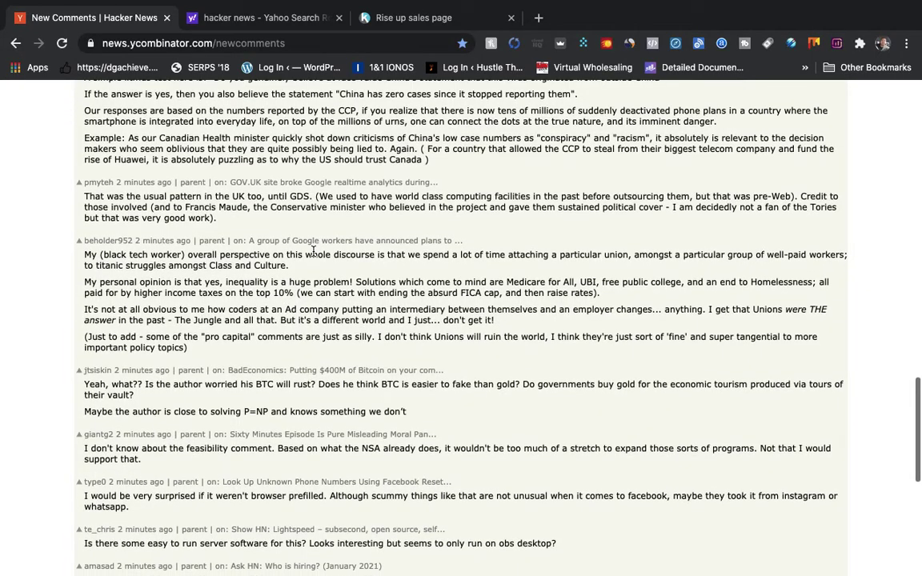
scroll(313, 253, "up", 20)
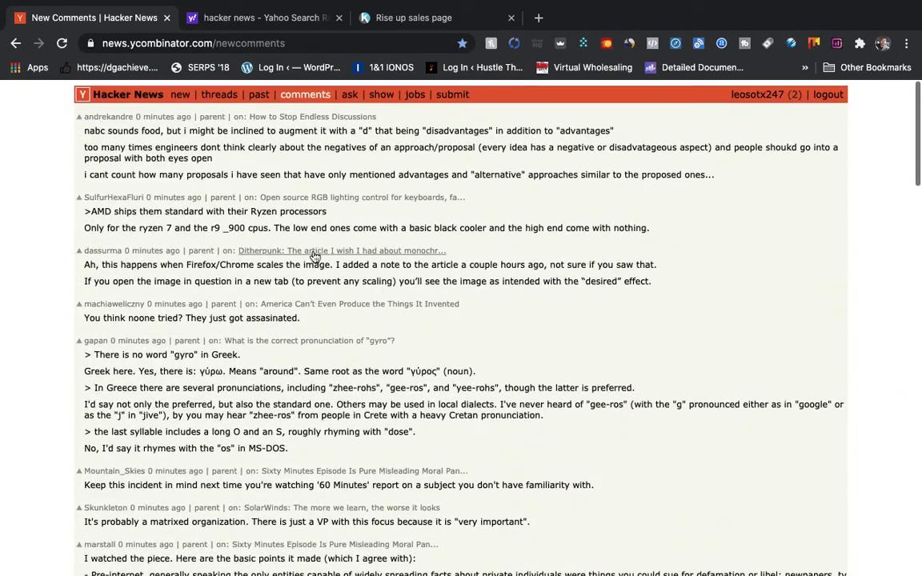
left_click(348, 99)
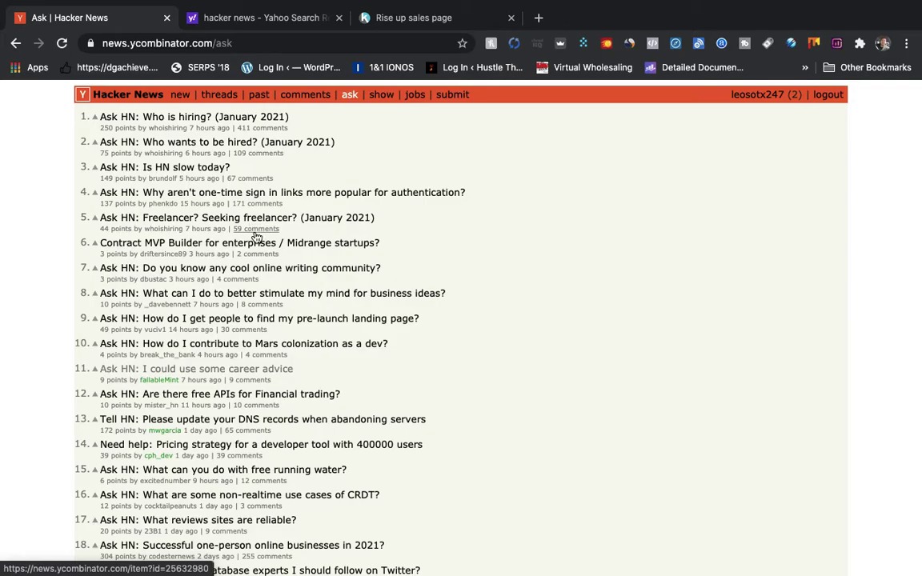
scroll(424, 325, "down", 3)
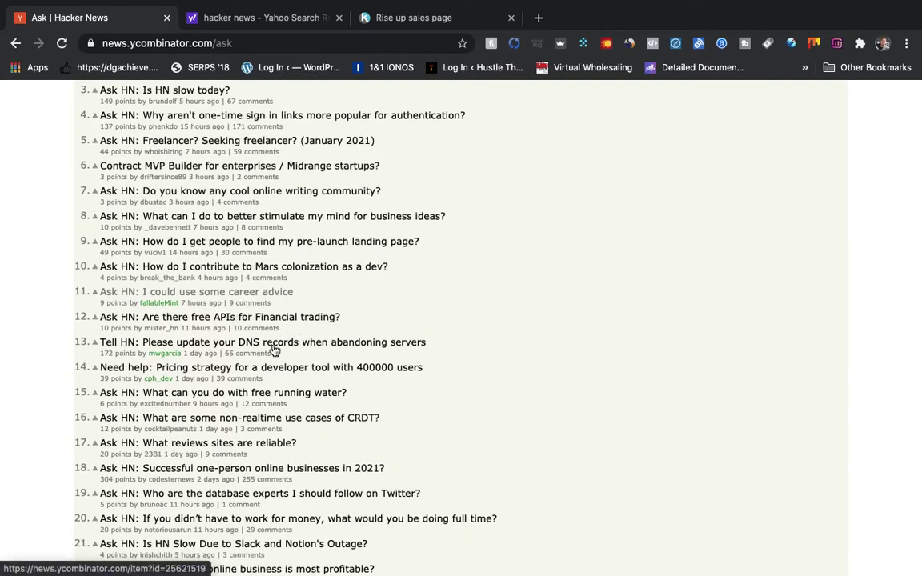
scroll(274, 350, "down", 8)
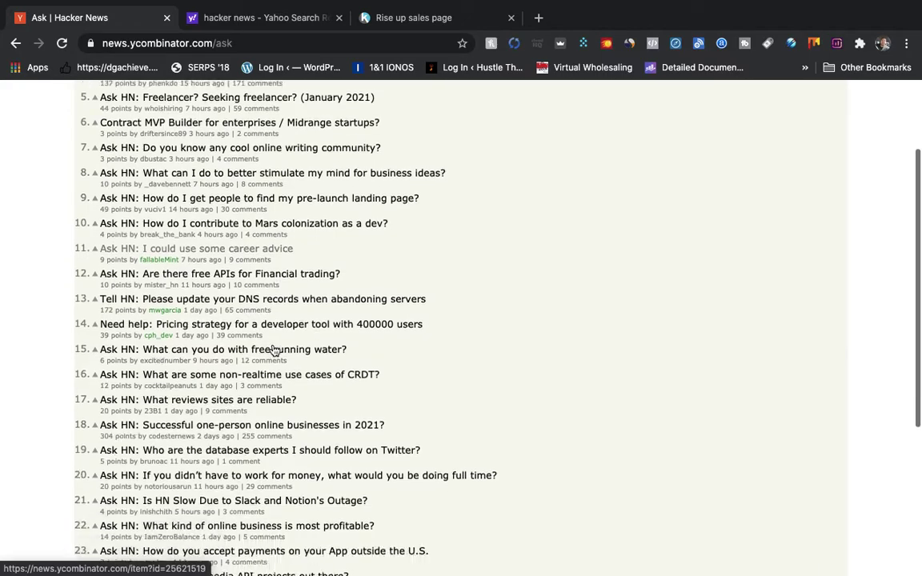
scroll(274, 349, "up", 3)
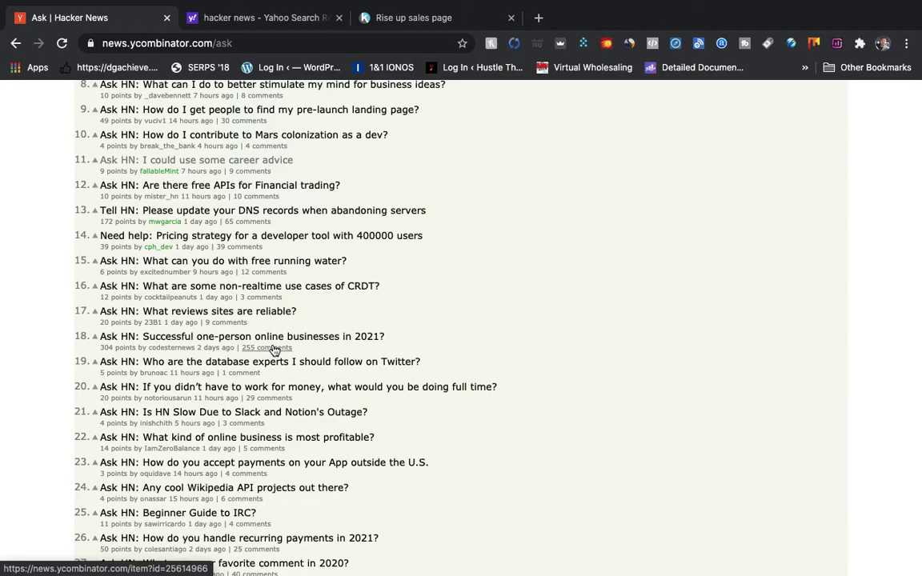
scroll(274, 350, "up", 8)
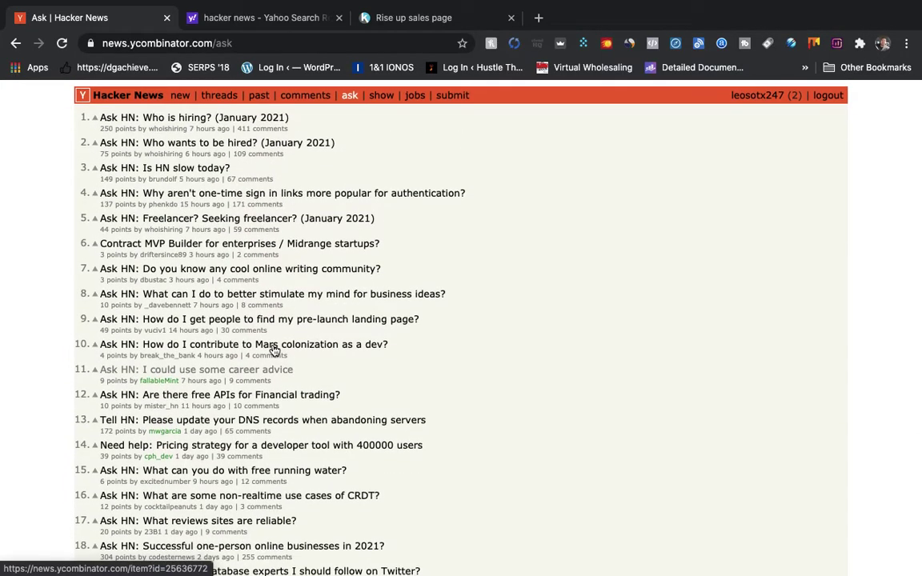
Read through the Show HN rules from the Show listing, then return to /show.
left_click(382, 96)
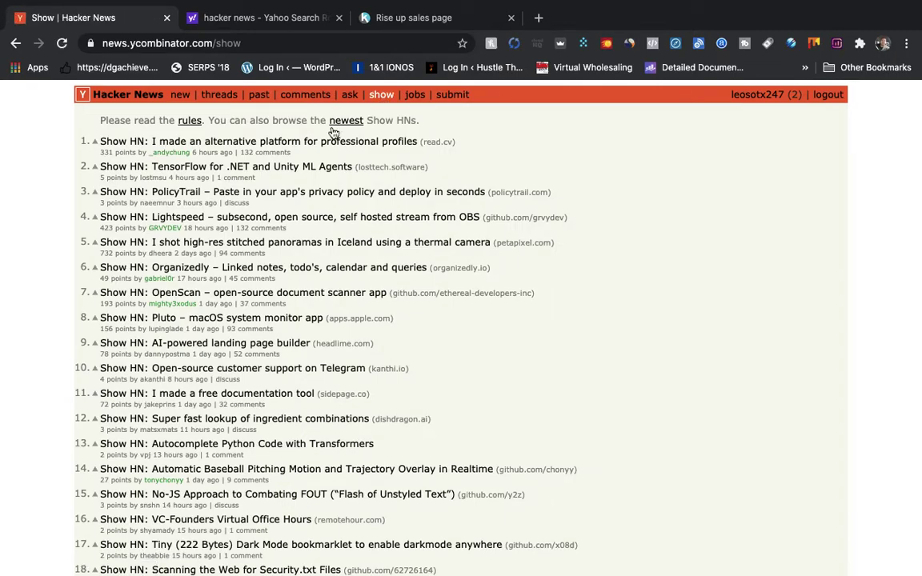
left_click(191, 121)
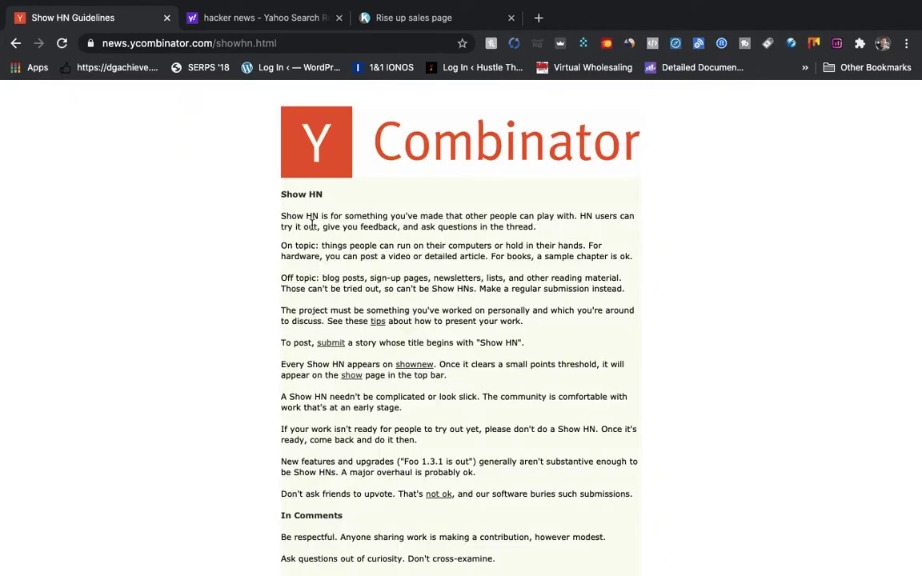
scroll(364, 271, "down", 3)
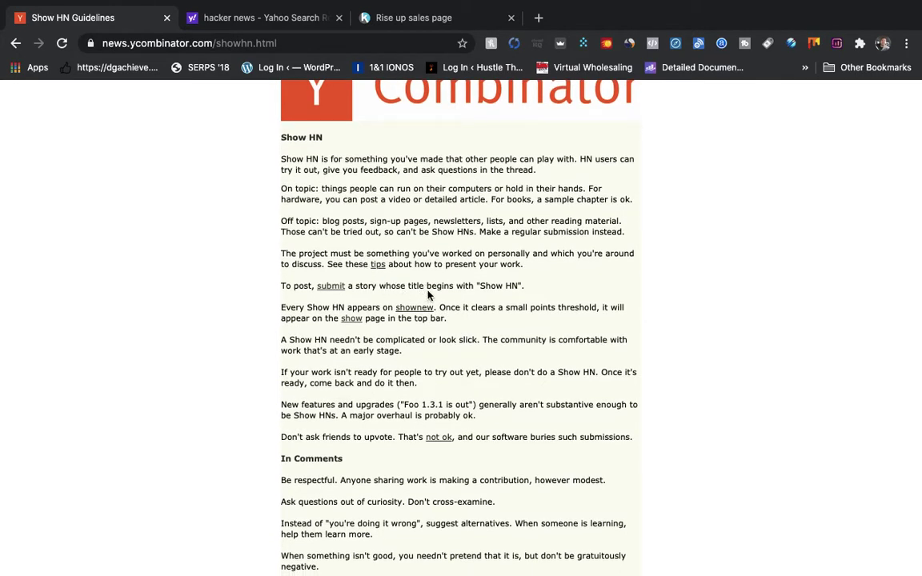
scroll(346, 325, "down", 2)
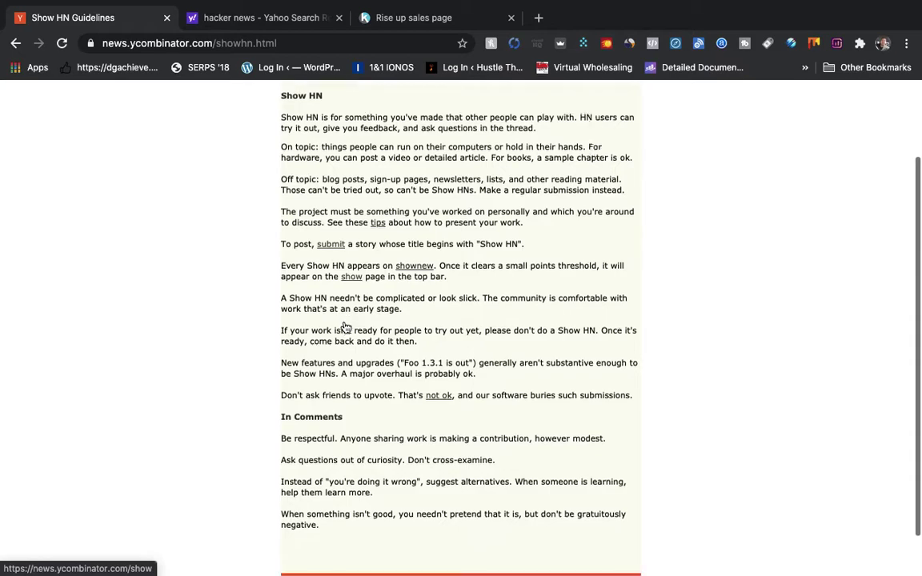
scroll(344, 325, "down", 2)
scroll(344, 324, "up", 5)
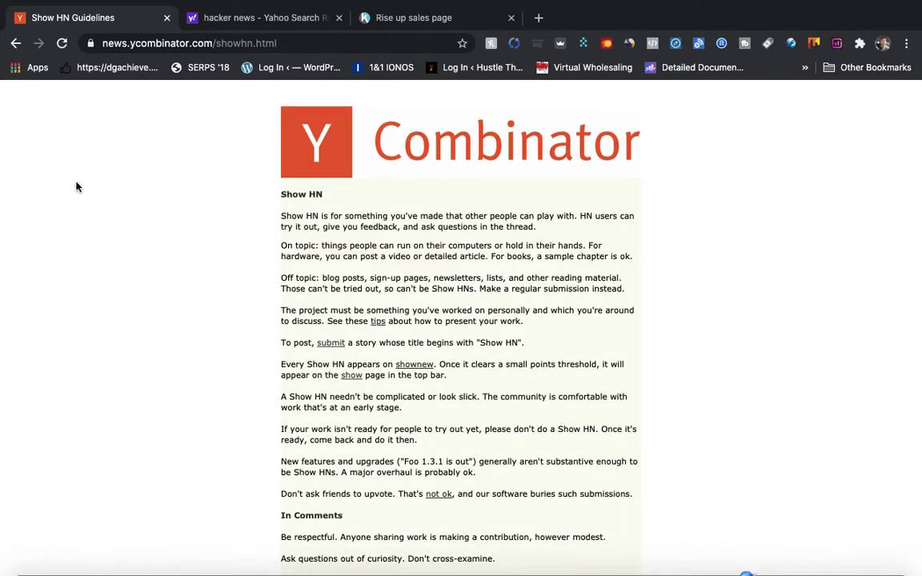
left_click(15, 45)
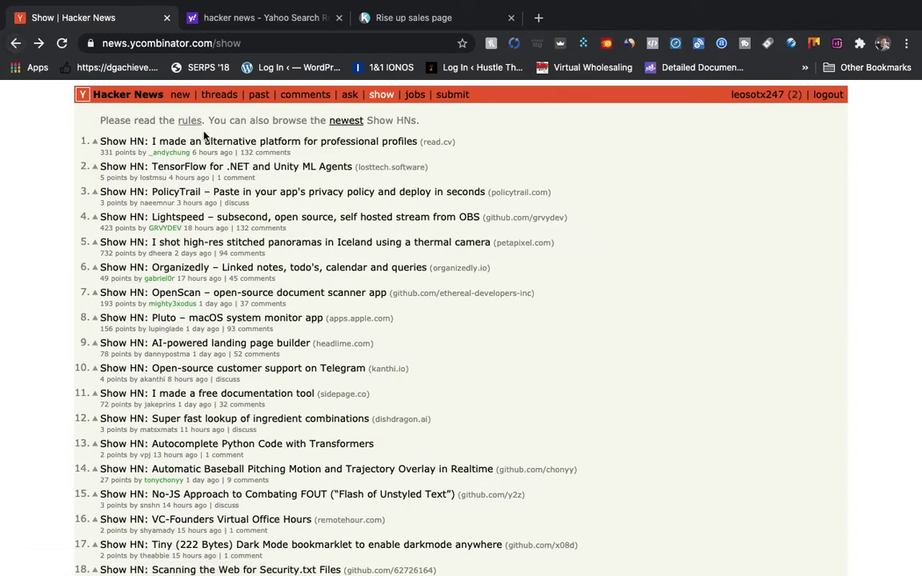
Visit the Ask HN and Show HN lists, then open the YC startup jobs page.
left_click(349, 100)
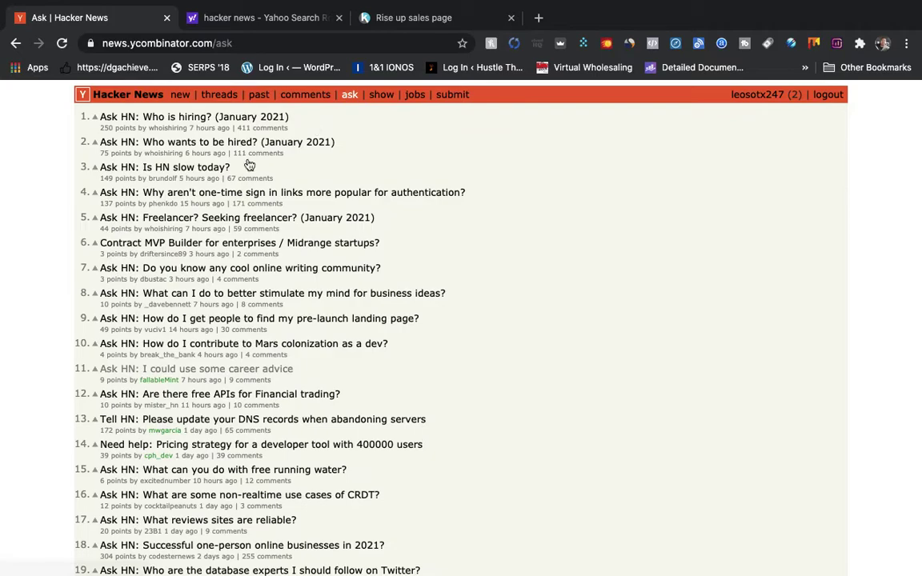
left_click(382, 97)
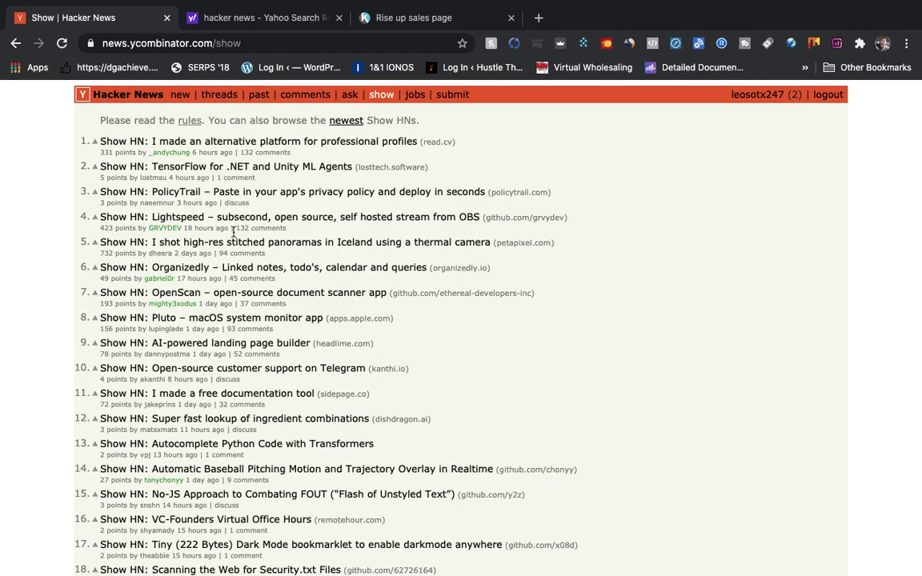
left_click(415, 97)
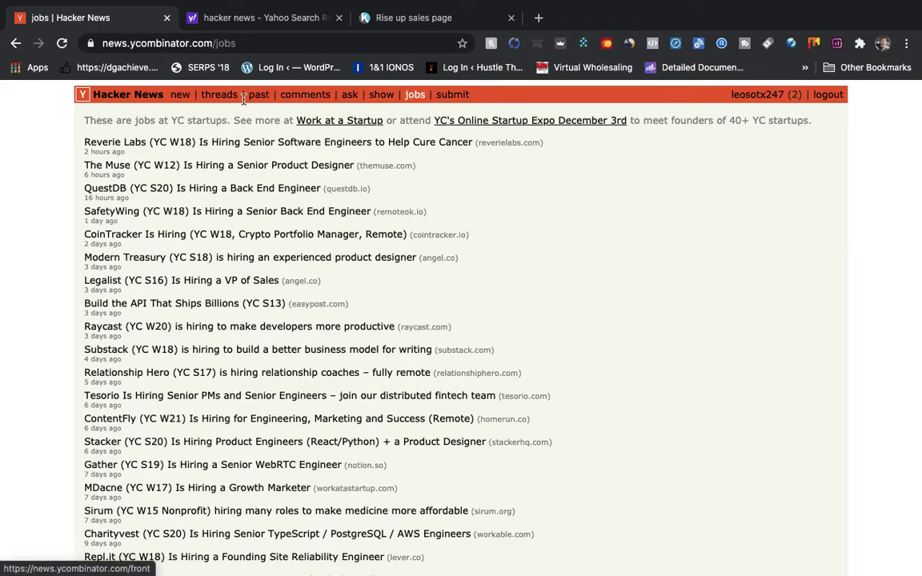
Open the submit form, select the eBook sales page URL in its tab, and return to the form.
left_click(448, 97)
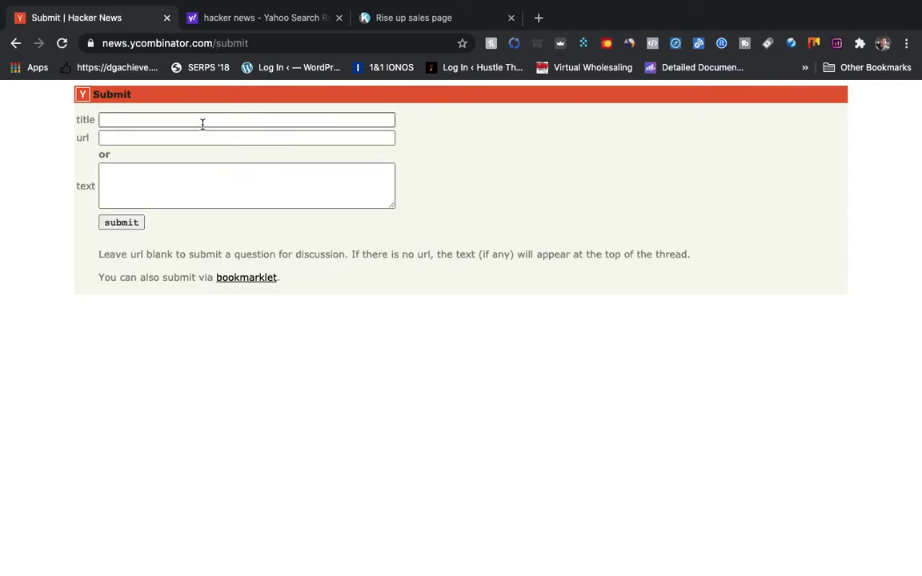
left_click(161, 120)
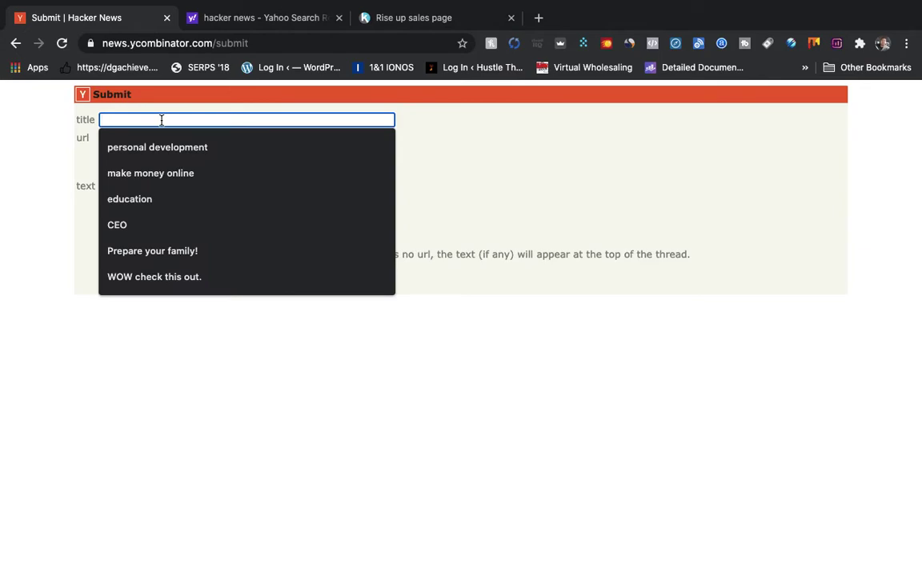
left_click(422, 17)
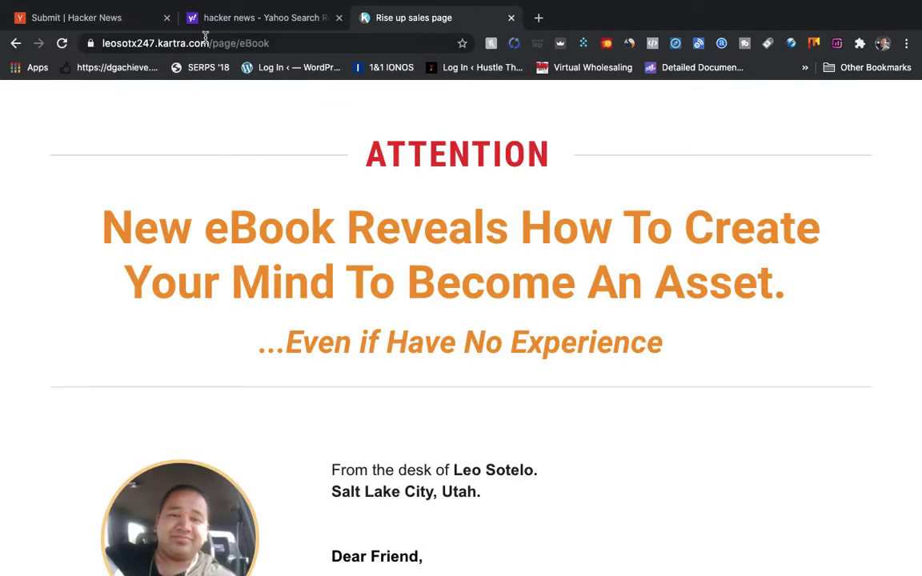
left_click(280, 43)
key("super+c")
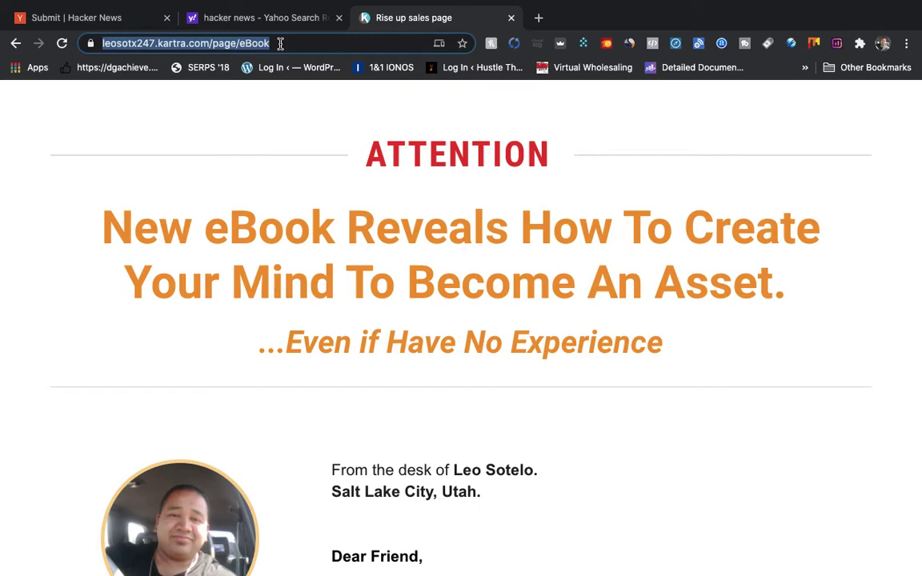
left_click(120, 18)
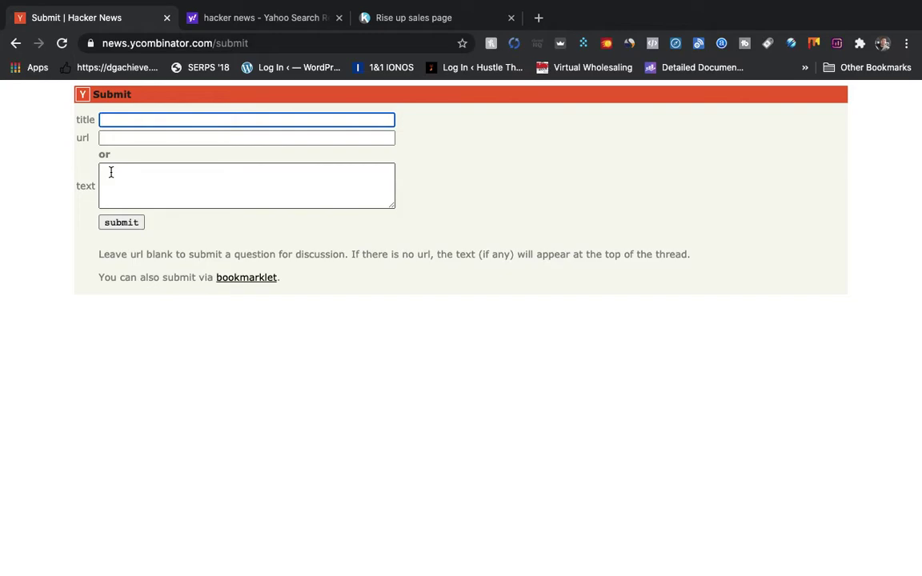
Enter the title '2021 rise from the bottom ebbok' and paste the Kartra eBook page URL.
type("@")
key("BackSpace")
type("2021 rise from the bottom")
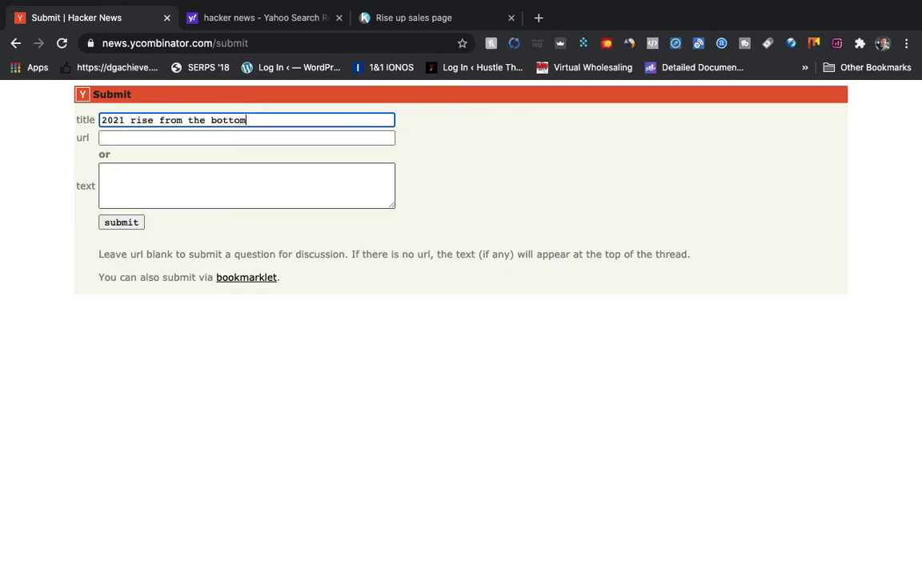
type(" ebbok")
left_click(107, 136)
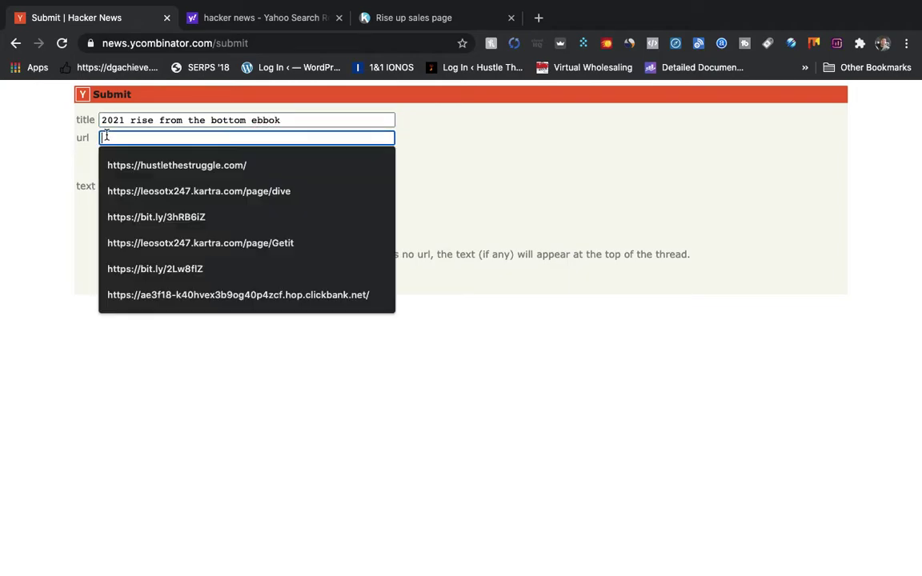
key("super+v")
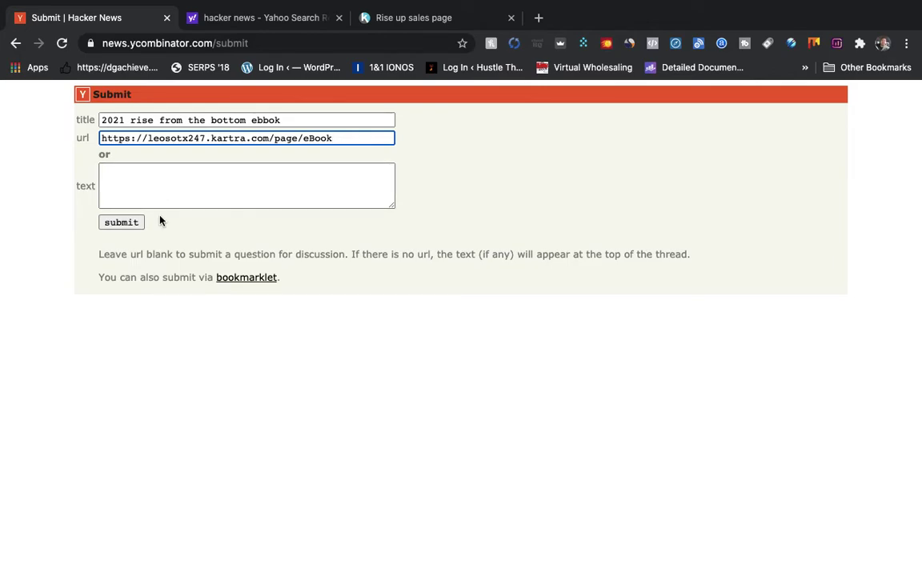
Correct the title to '2021 rise from the bottom to profits ebook' and submit the story.
left_click(269, 120)
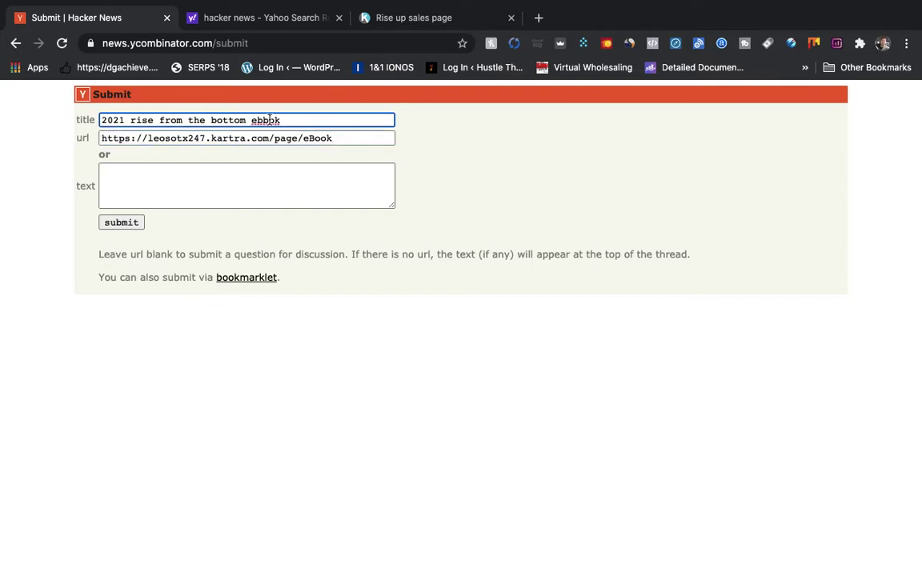
key("BackSpace")
type("o")
left_click(251, 120)
type("to profits")
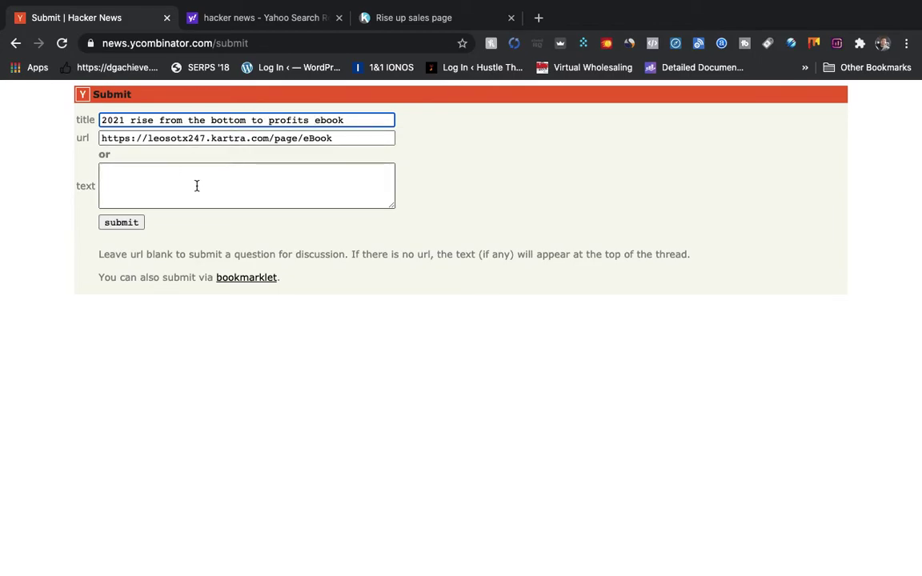
left_click(124, 223)
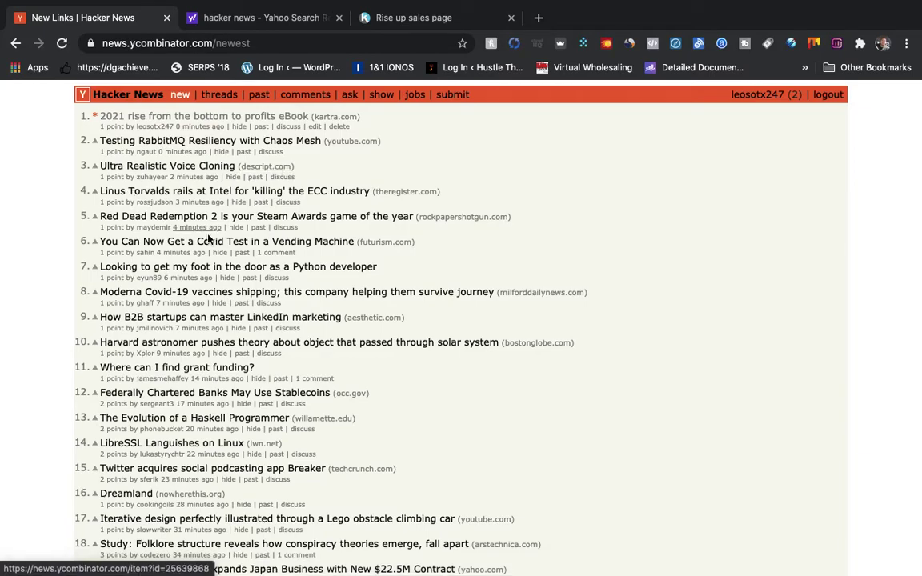
Confirm the new story sits first on New Links, then open the Ask HN list.
scroll(319, 243, "down", 5)
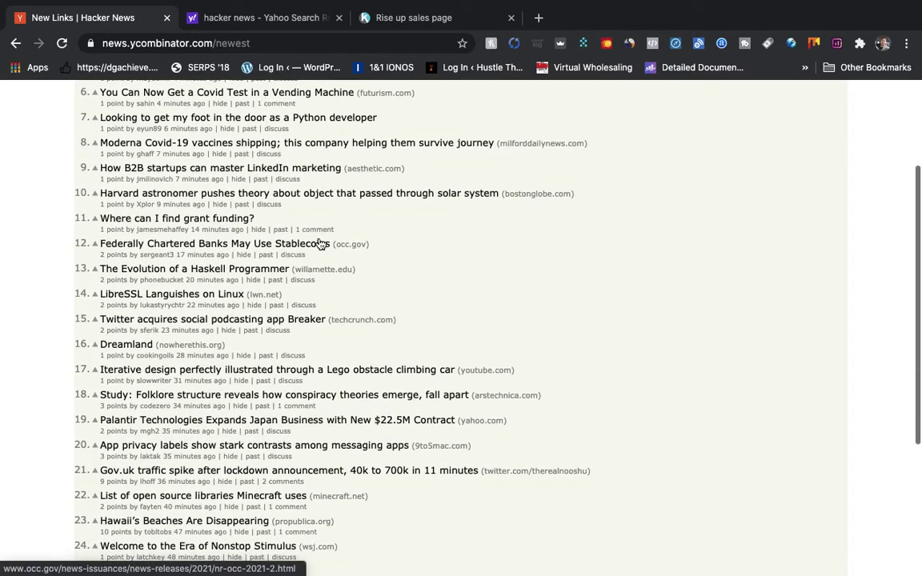
scroll(318, 244, "down", 6)
scroll(318, 244, "down", 1)
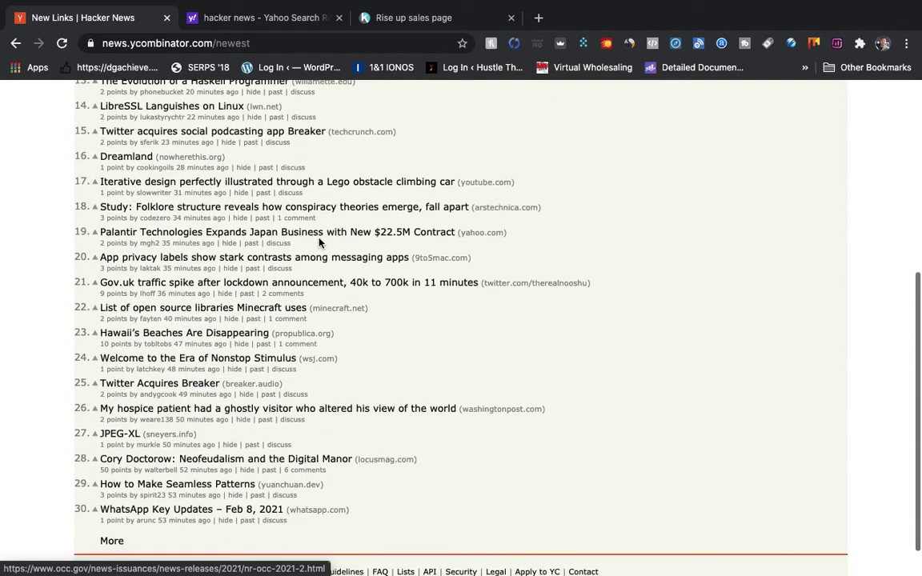
scroll(318, 243, "up", 10)
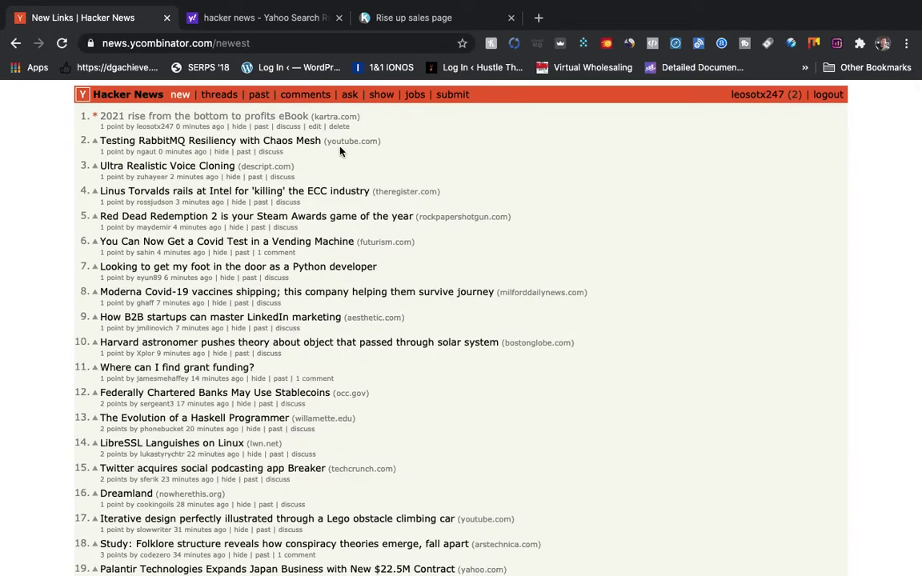
left_click(350, 96)
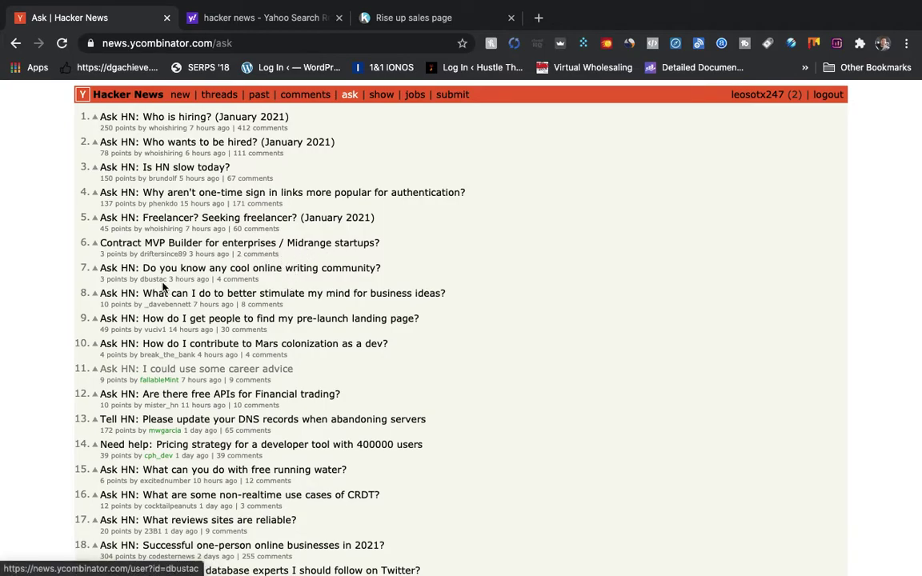
Scroll to the bottom of the Ask HN list and load page 2 via More.
scroll(250, 384, "down", 3)
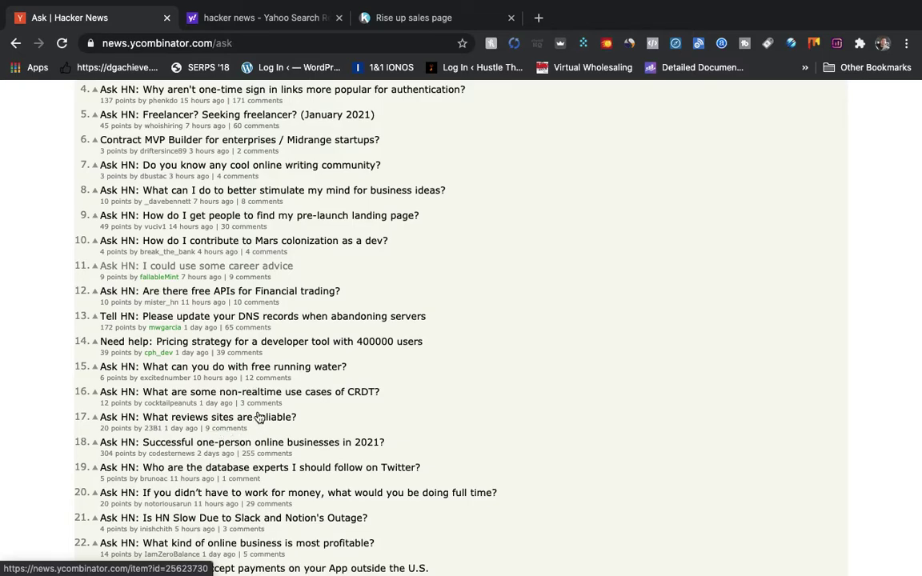
scroll(257, 415, "down", 3)
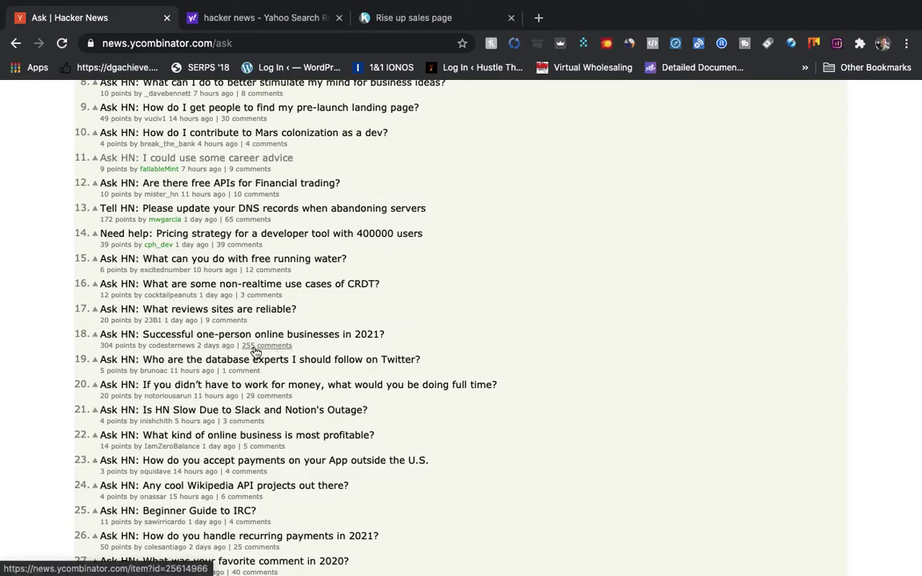
scroll(255, 352, "down", 3)
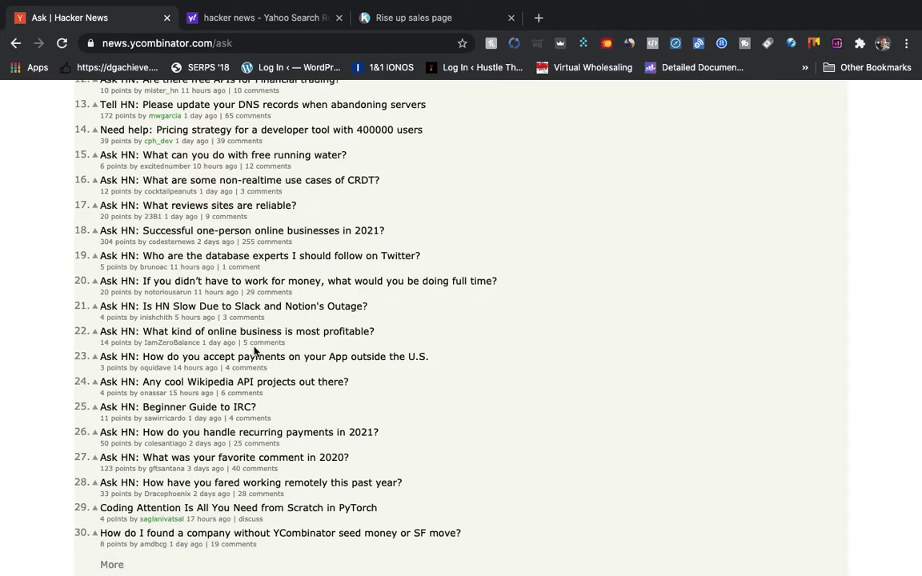
scroll(254, 352, "down", 2)
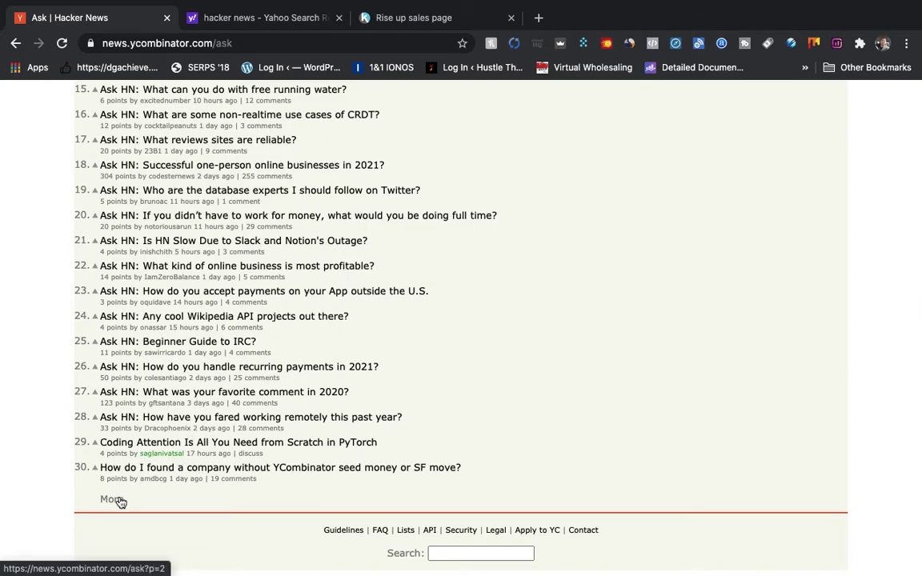
left_click(114, 500)
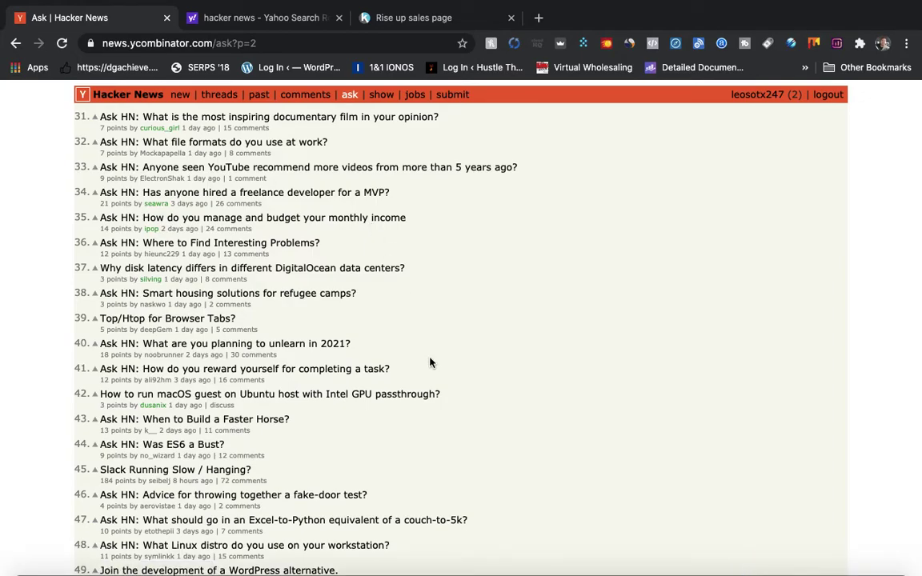
Scroll through Ask HN page 2, items 31 to 60, then back toward the top.
scroll(430, 363, "down", 1)
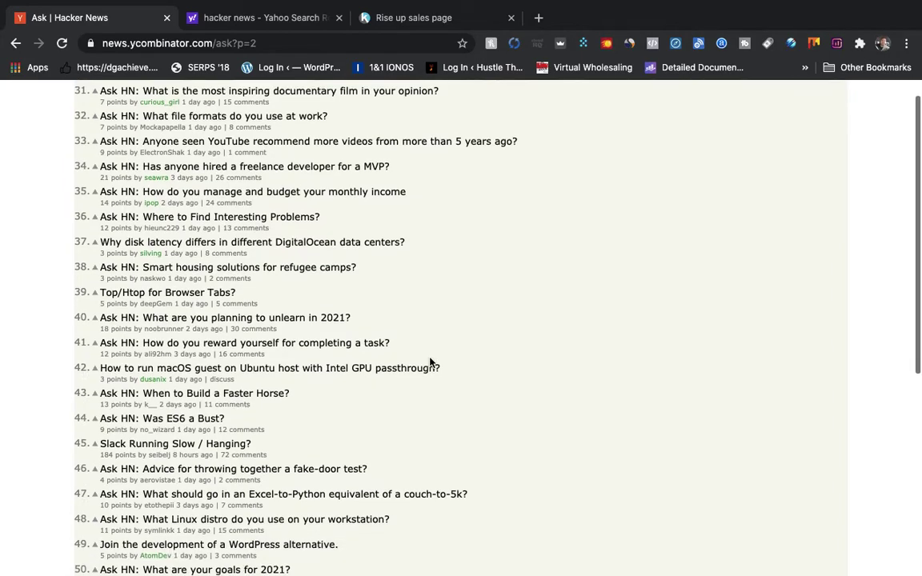
scroll(430, 362, "down", 5)
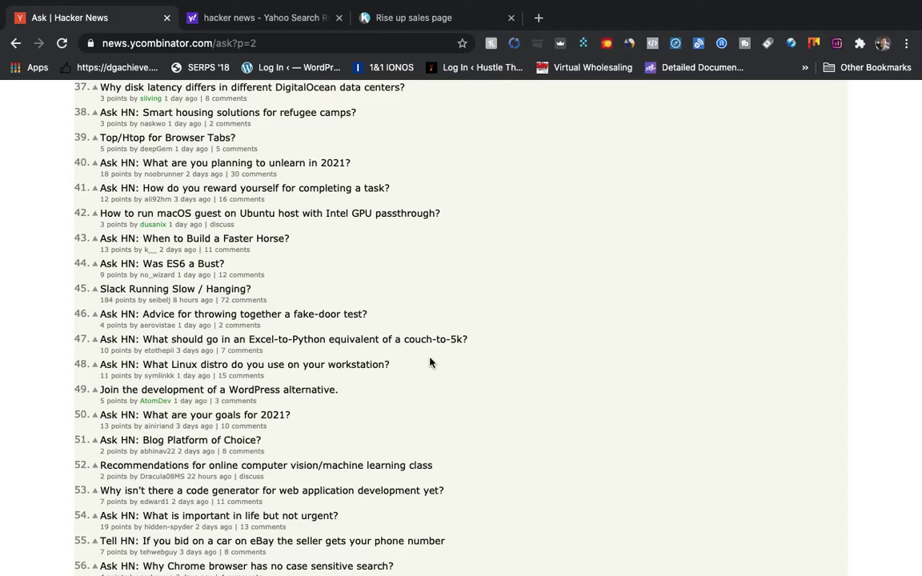
scroll(430, 363, "down", 6)
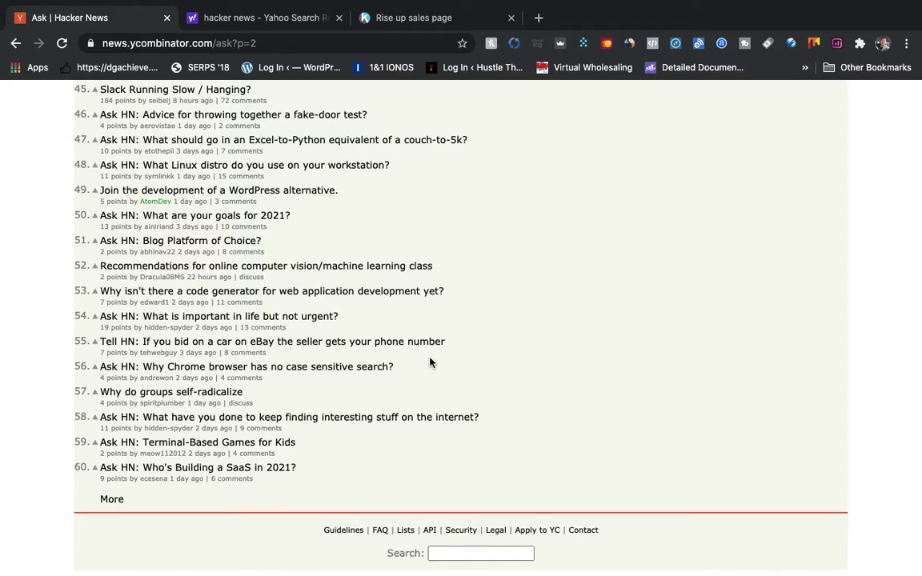
scroll(430, 363, "up", 10)
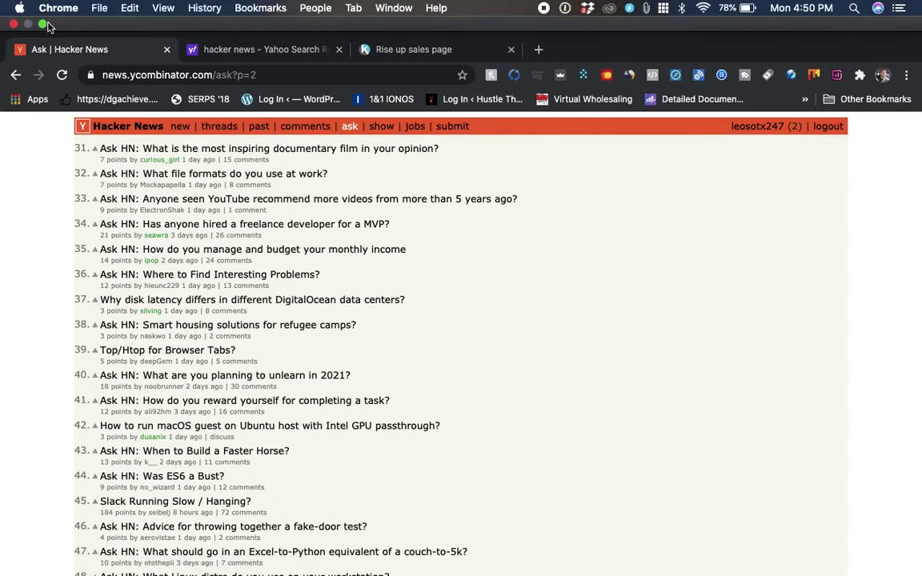
Exit Chrome's full-screen mode with the green window button.
left_click(44, 24)
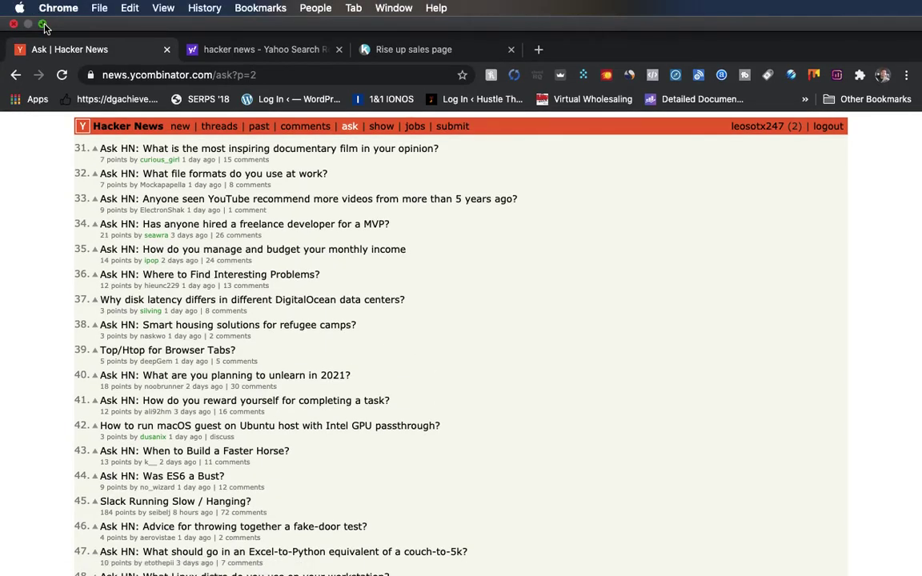